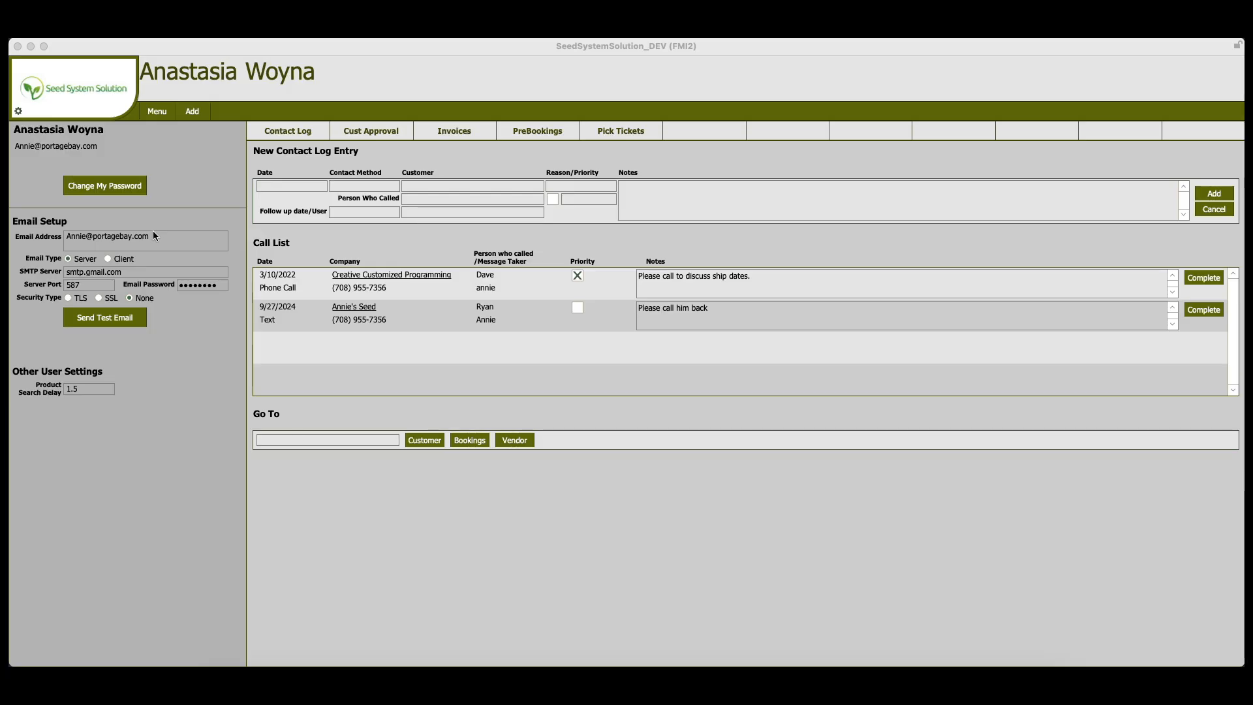
- Review the Chart of Accounts in the system settings through to the blank row for a new account, and return to the home screen
{"action": "left_click", "coordinate": [162, 116]}
{"action": "left_click", "coordinate": [161, 114]}
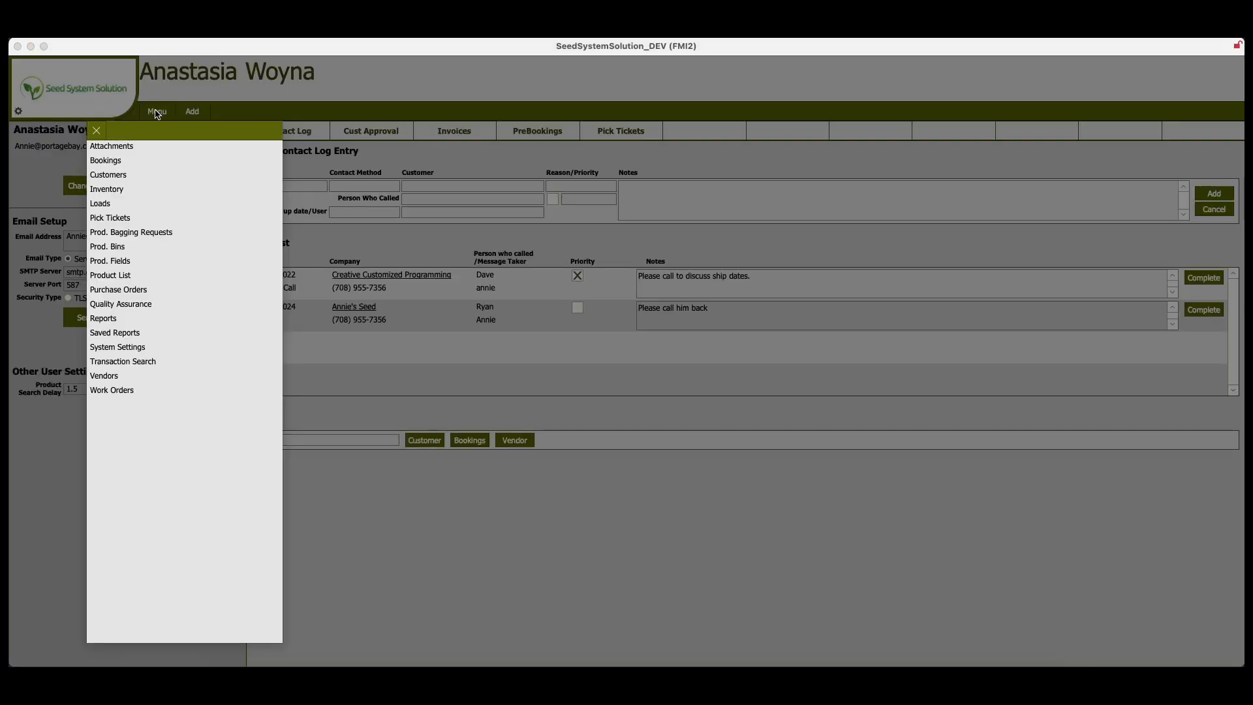
{"action": "left_click", "coordinate": [133, 350]}
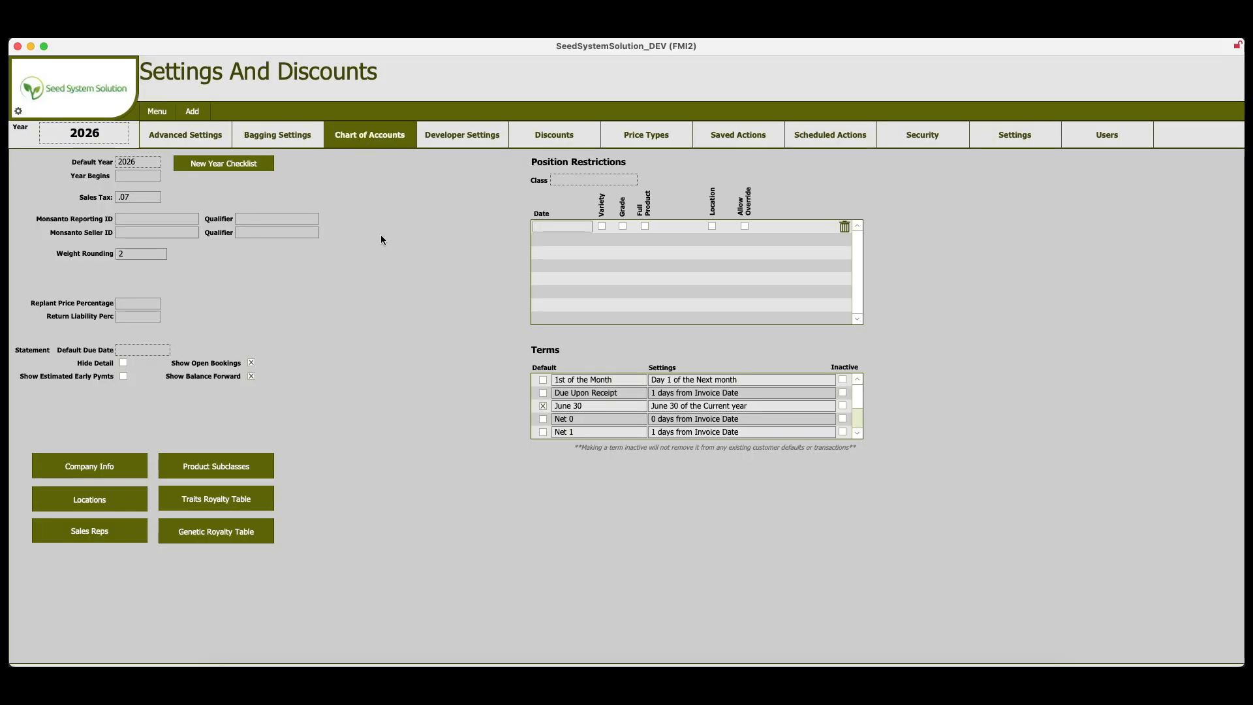
{"action": "scroll", "coordinate": [555, 226], "scroll_direction": "down", "scroll_amount": 1}
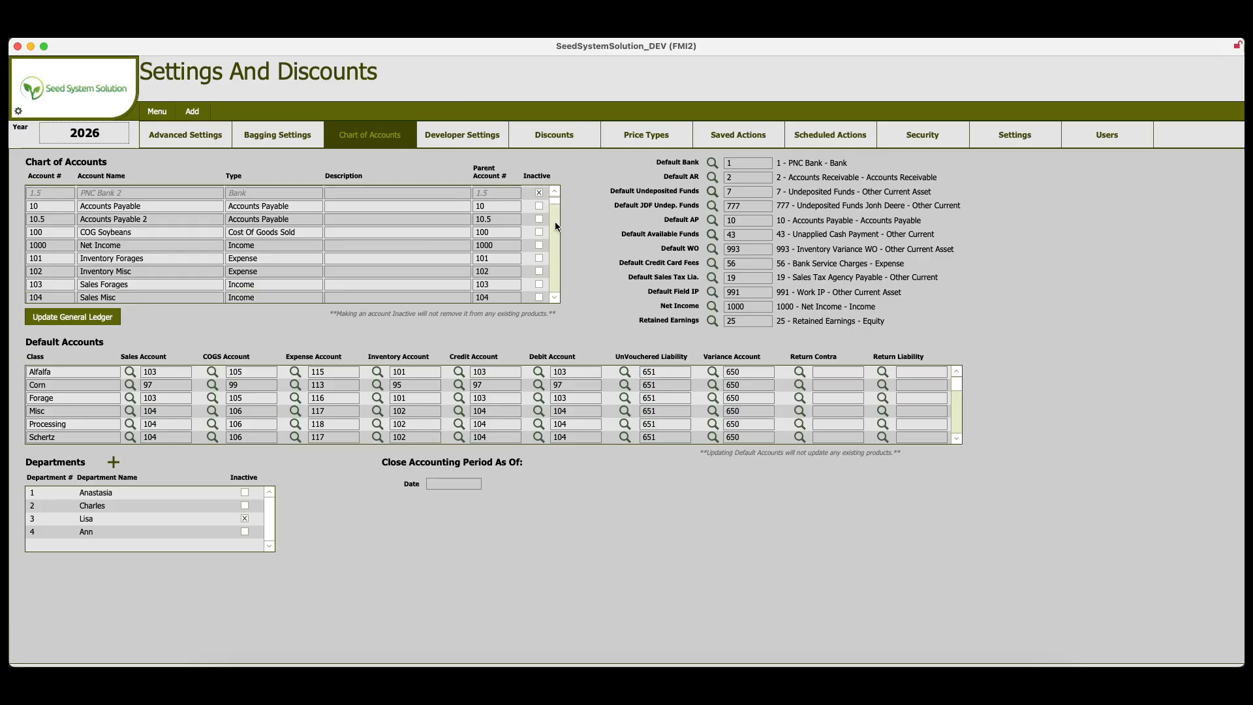
{"action": "scroll", "coordinate": [554, 222], "scroll_direction": "down", "scroll_amount": 10}
{"action": "left_click", "coordinate": [46, 296]}
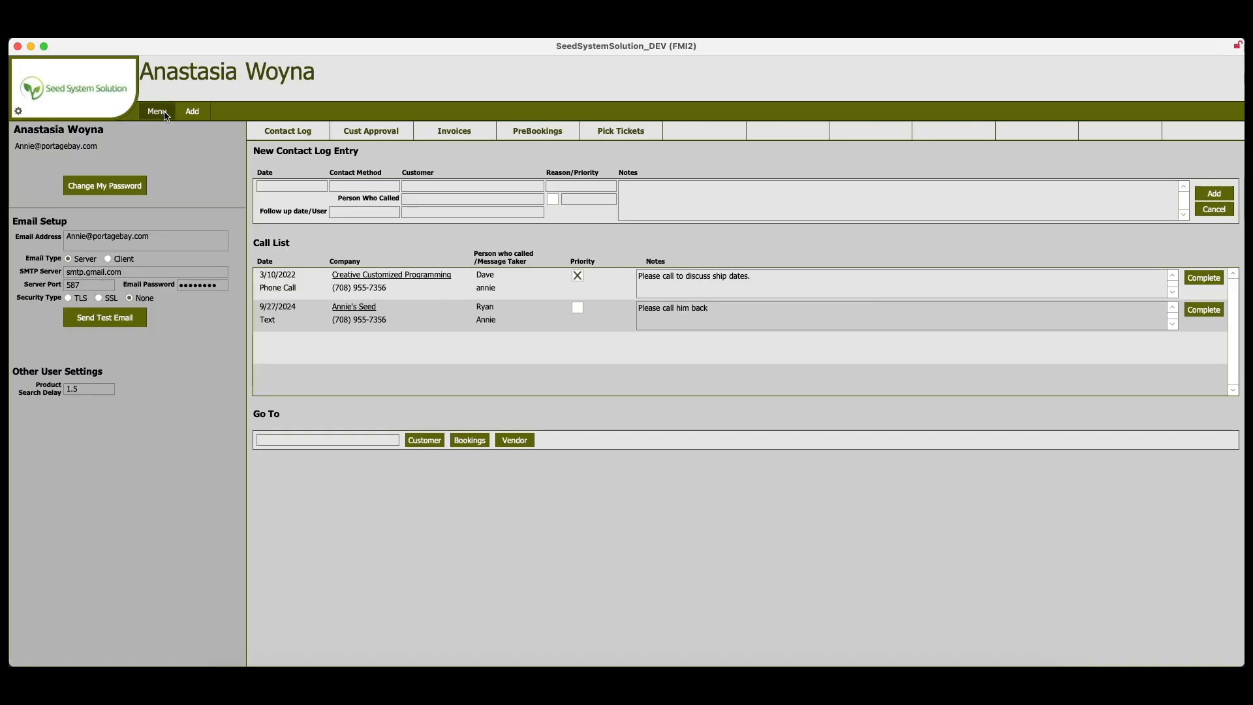
{"action": "left_click", "coordinate": [160, 113]}
- Create a new check payable to the vendor Blonquist Ag
{"action": "left_click", "coordinate": [197, 115]}
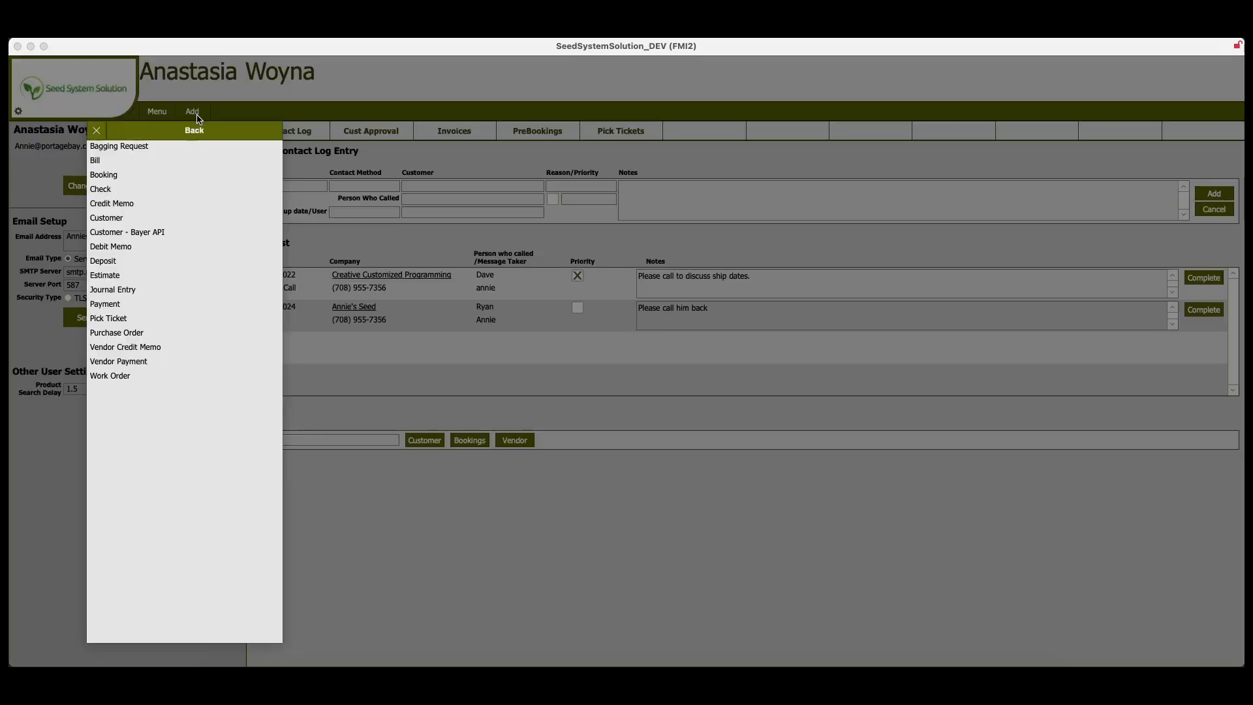
{"action": "left_click", "coordinate": [105, 193]}
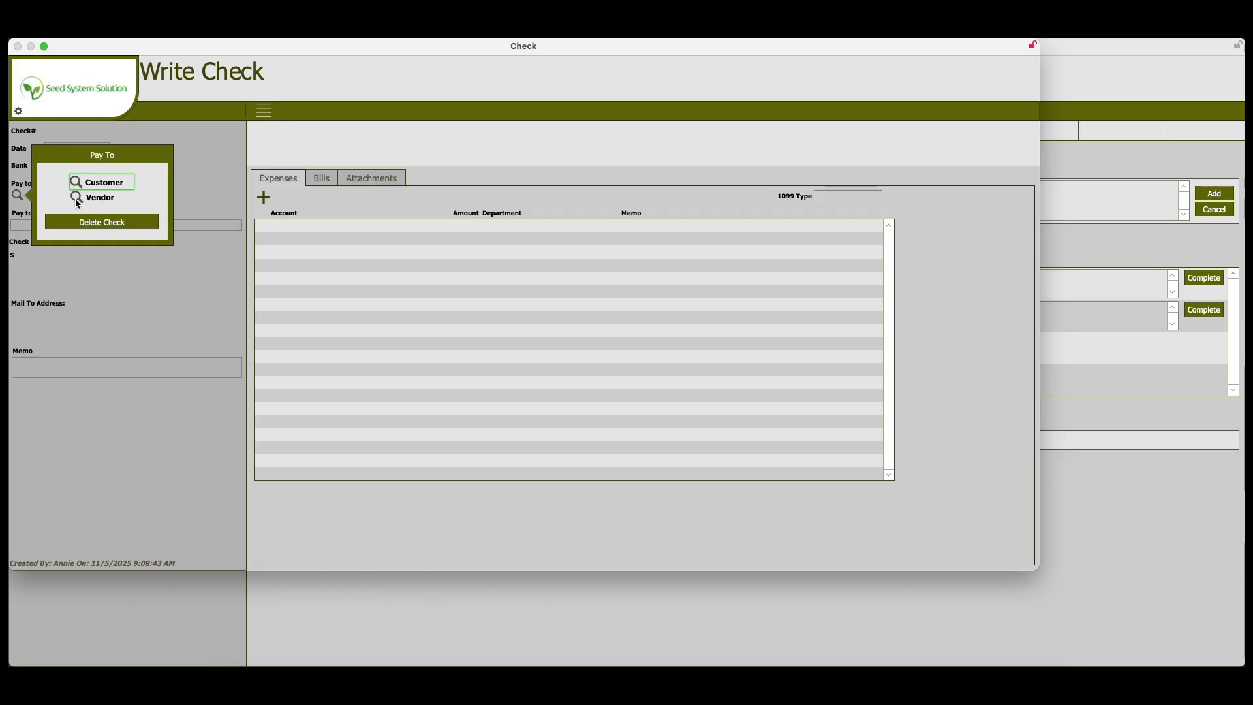
{"action": "left_click", "coordinate": [76, 198]}
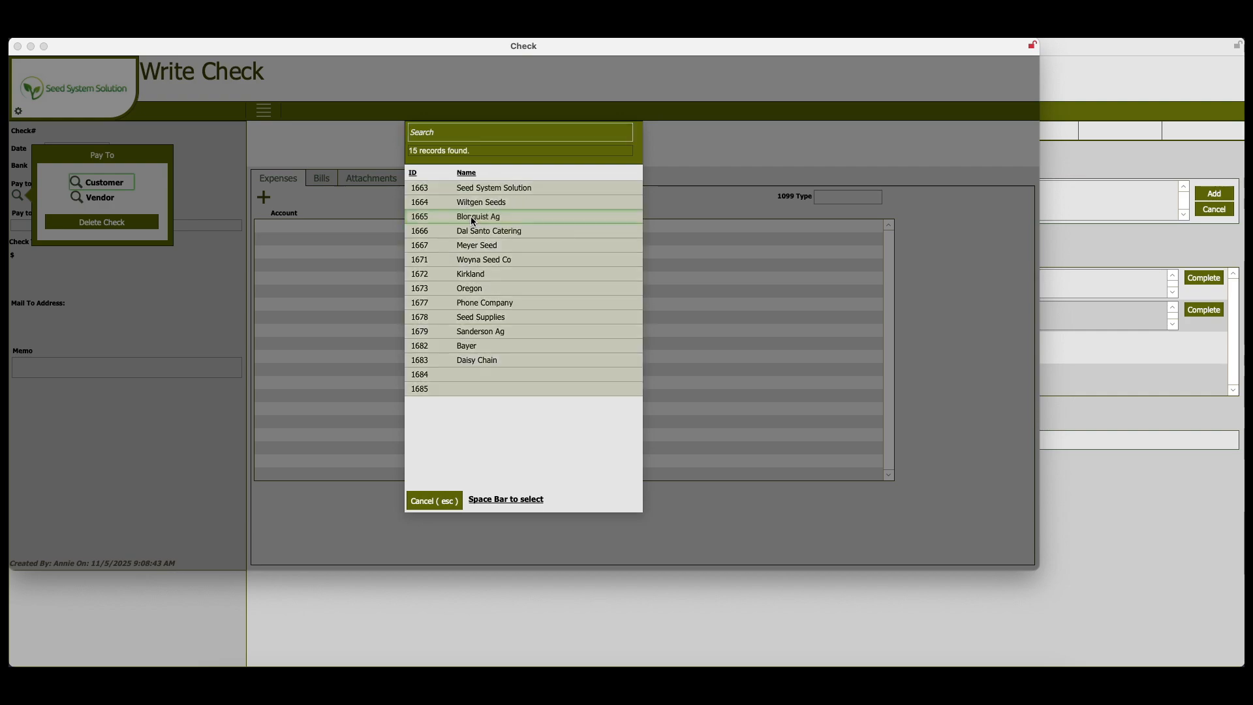
{"action": "left_click", "coordinate": [473, 222]}
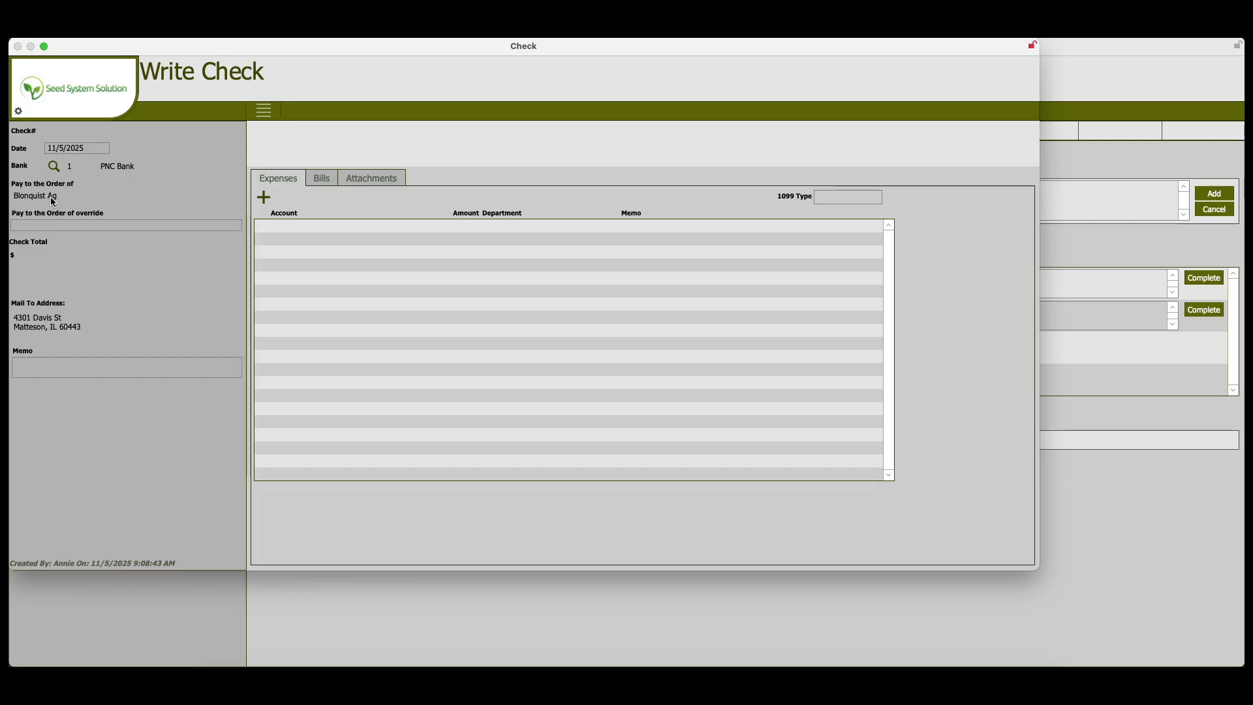
{"action": "left_click", "coordinate": [45, 226]}
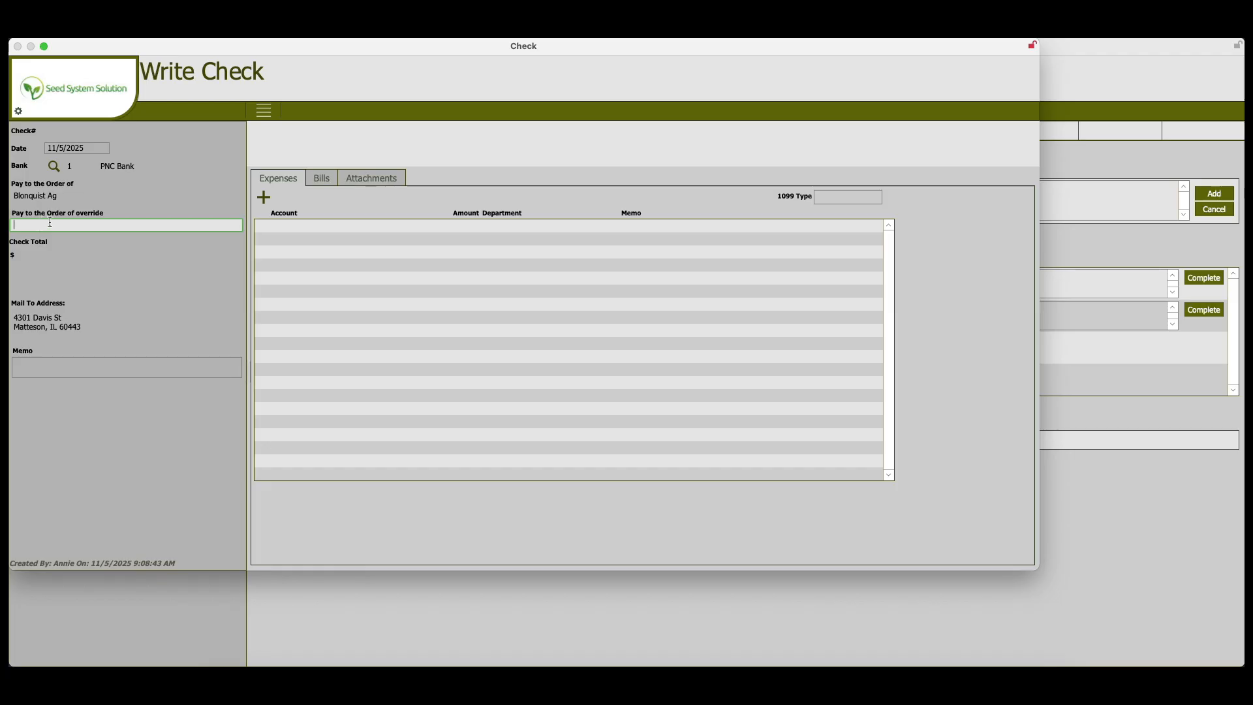
{"action": "left_click", "coordinate": [62, 372]}
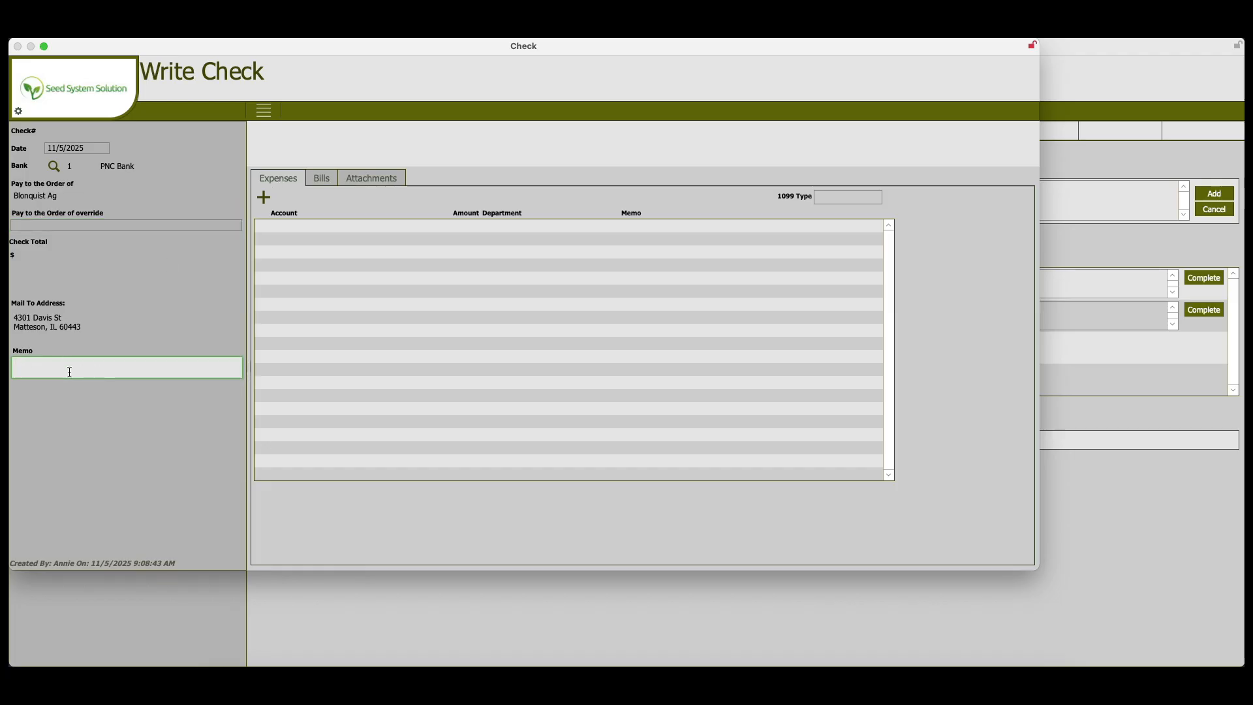
- Start an expense line on the check using the Vendor Prepay account with an amount of 10000
{"action": "left_click", "coordinate": [295, 183]}
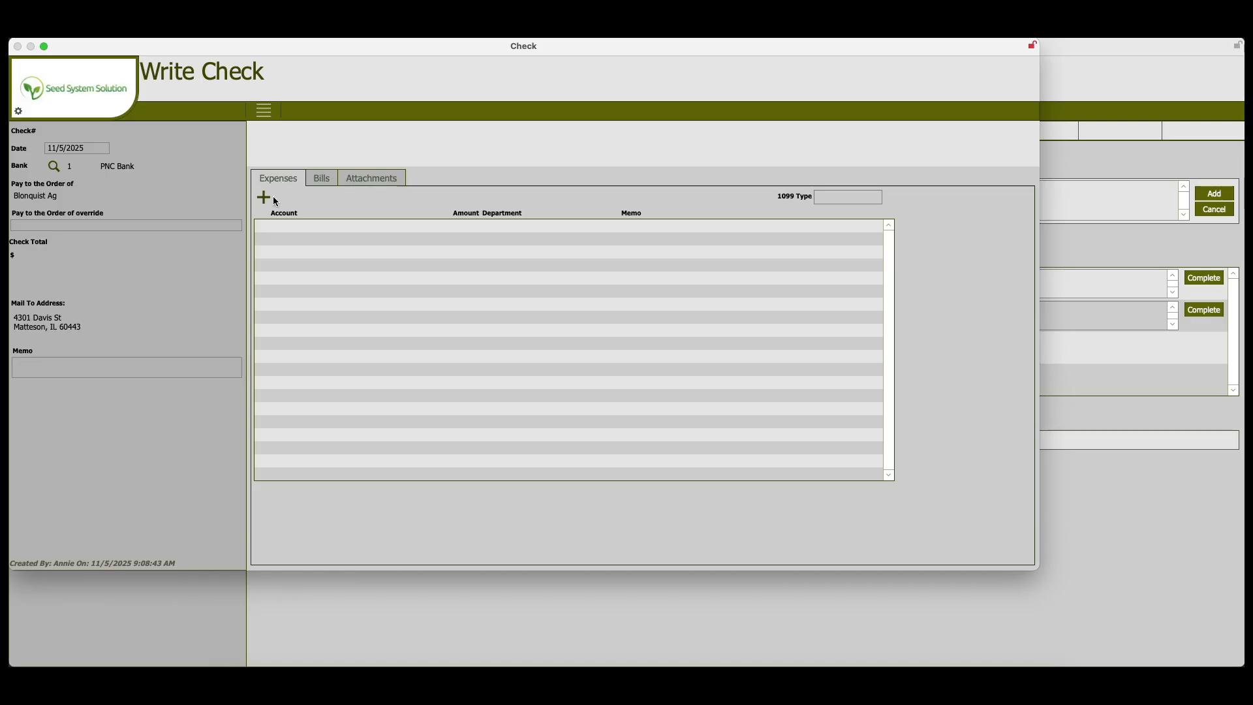
{"action": "left_click", "coordinate": [265, 198]}
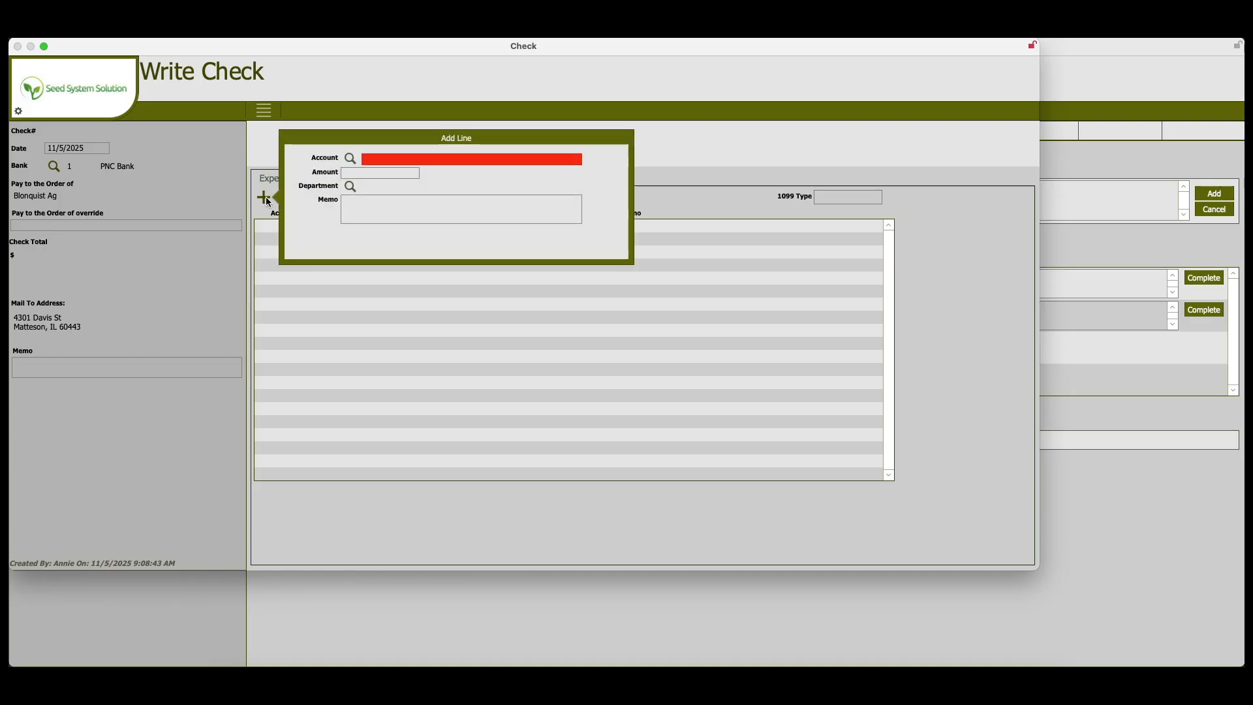
{"action": "left_click", "coordinate": [351, 159]}
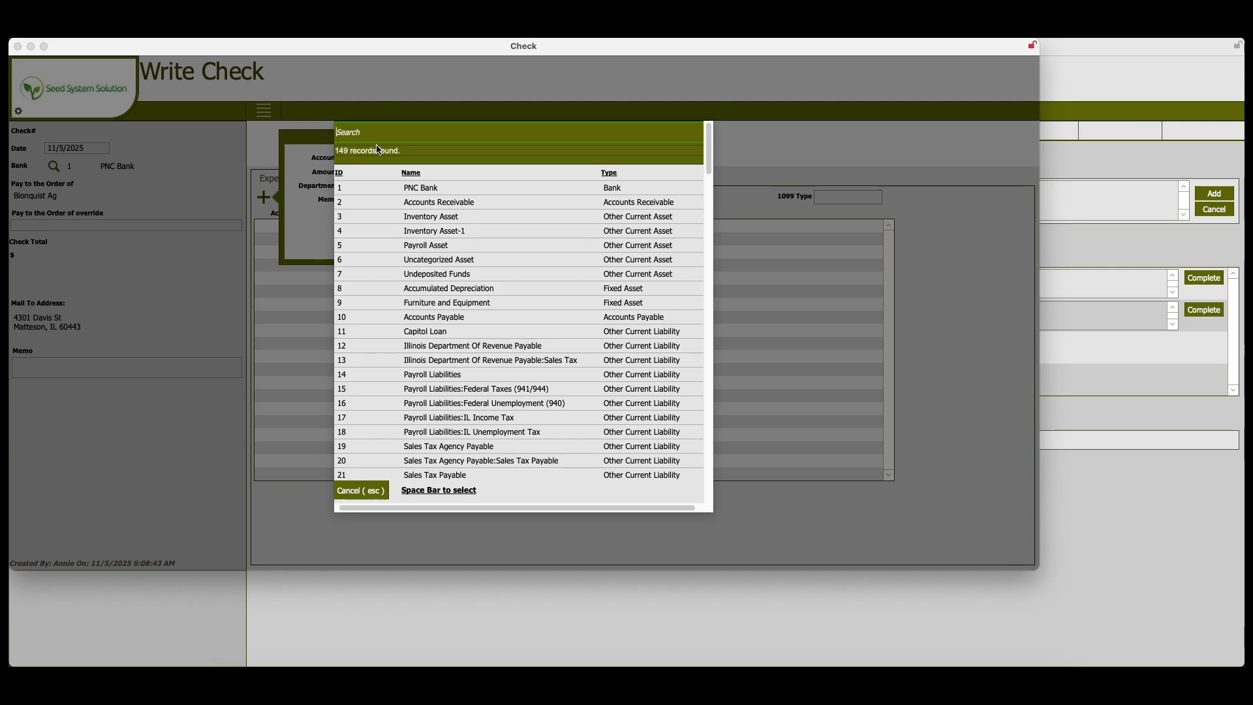
{"action": "type", "text": "vendo"}
{"action": "left_click", "coordinate": [425, 189]}
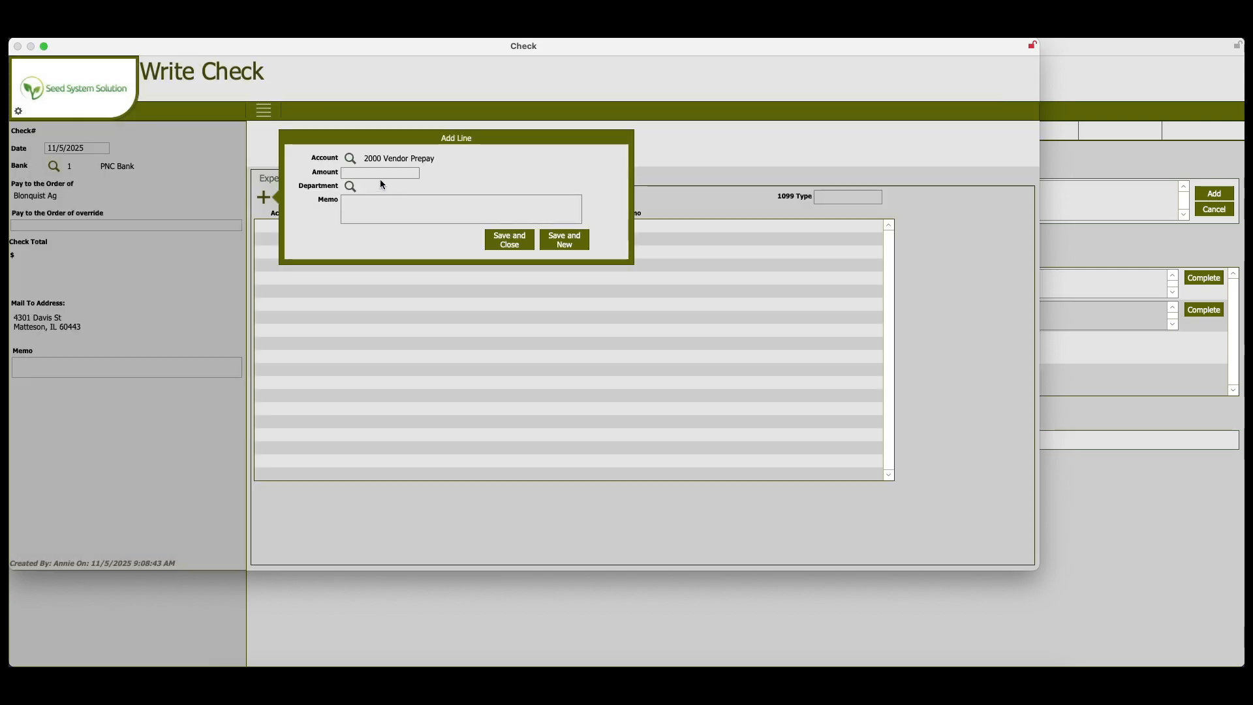
{"action": "left_click", "coordinate": [360, 171]}
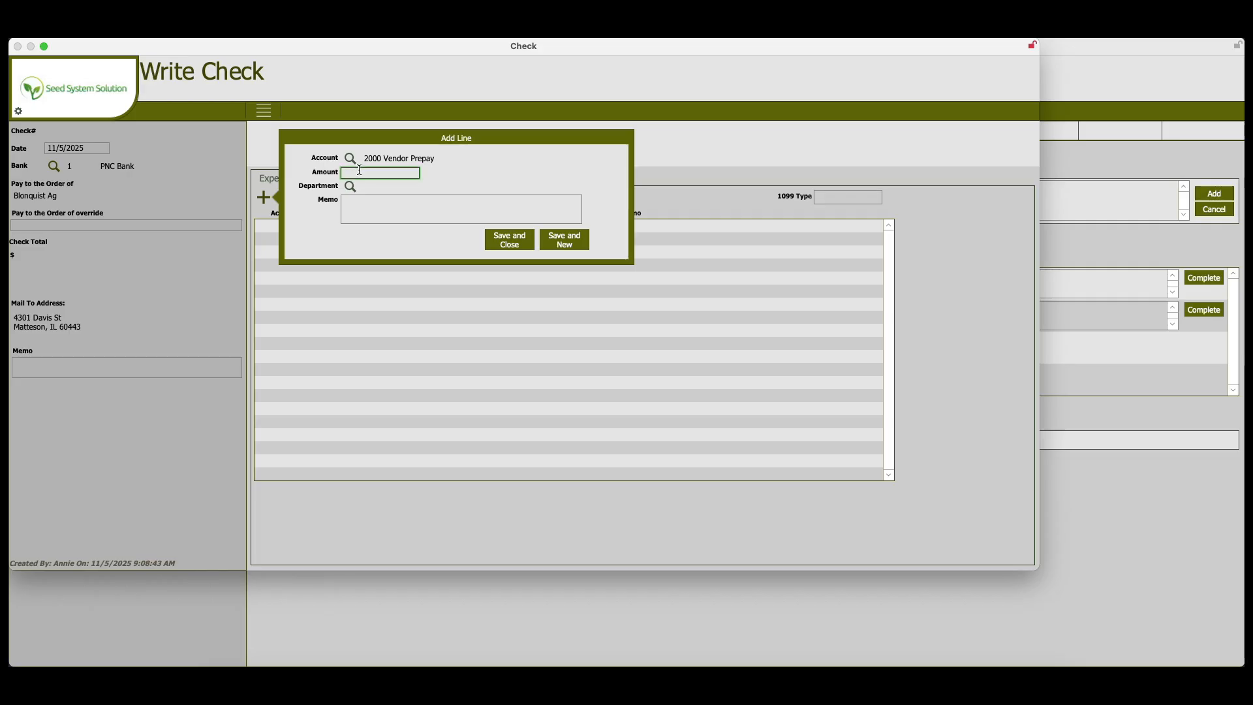
{"action": "type", "text": "10000"}
- Enter the memo "Vendor Booking Early Order" on the expense line and save it to the check
{"action": "left_click", "coordinate": [365, 209]}
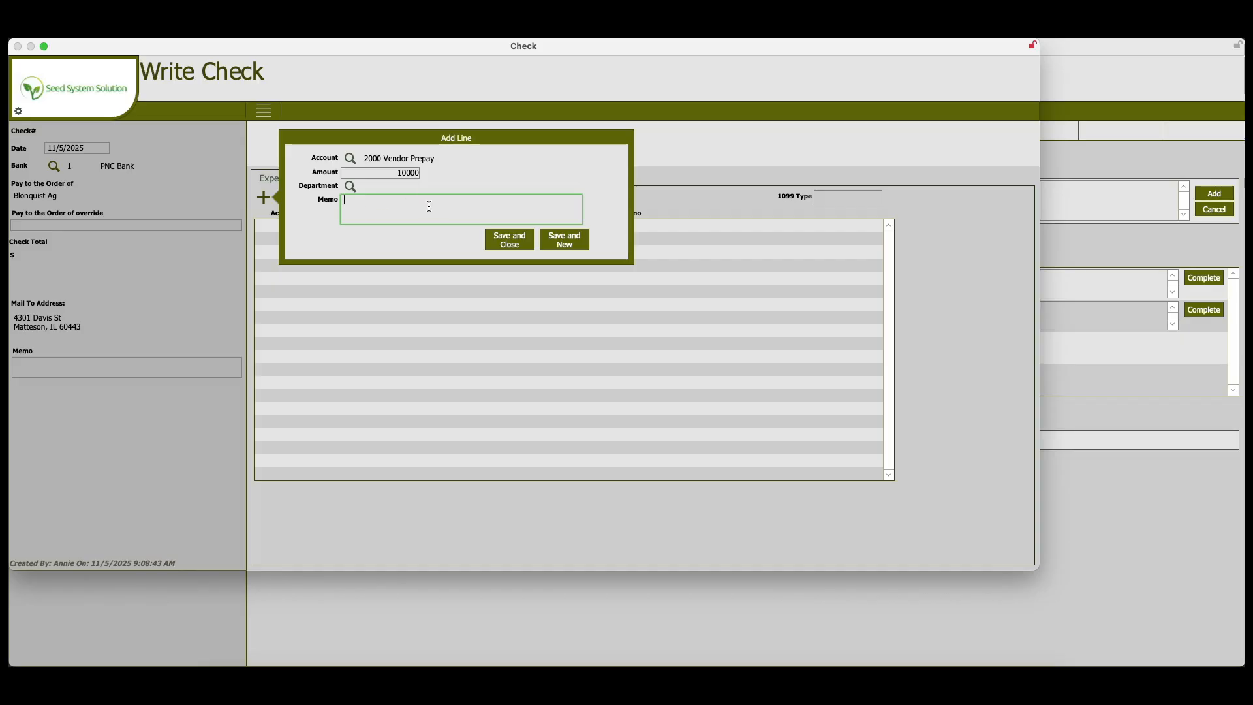
{"action": "type", "text": "Vendor Booking Early P"}
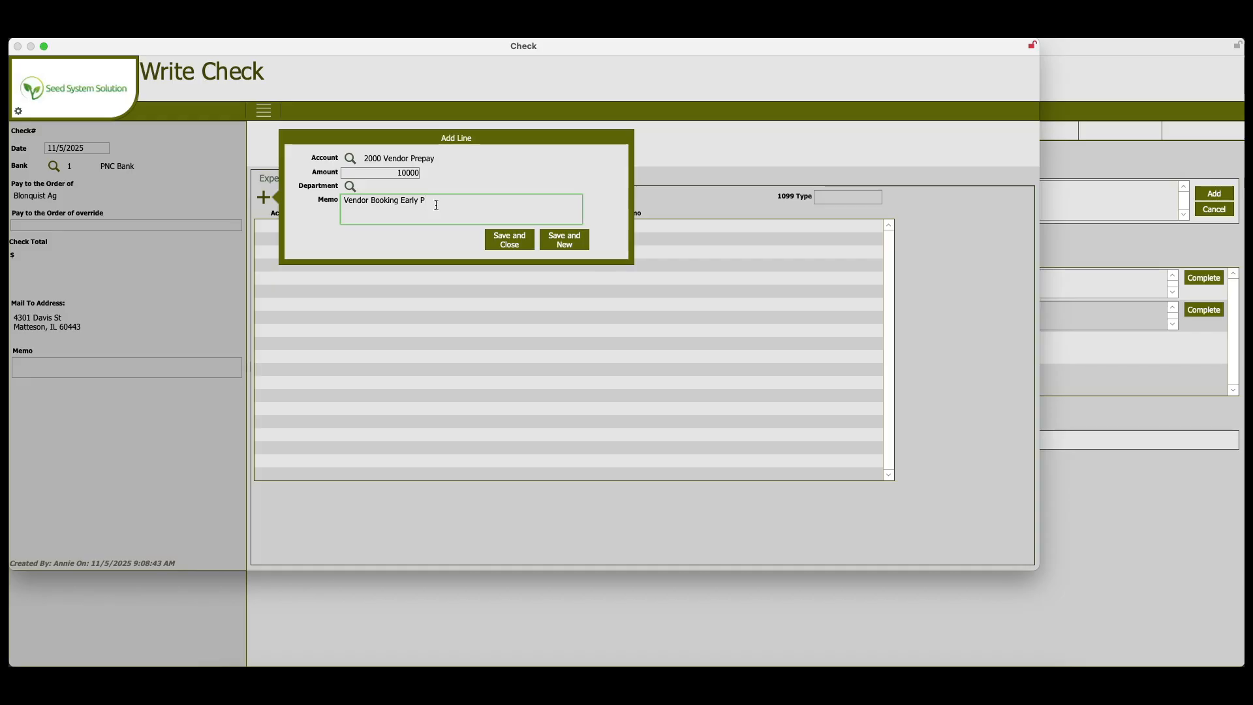
{"action": "type", "text": "Order"}
{"action": "left_click", "coordinate": [581, 245]}
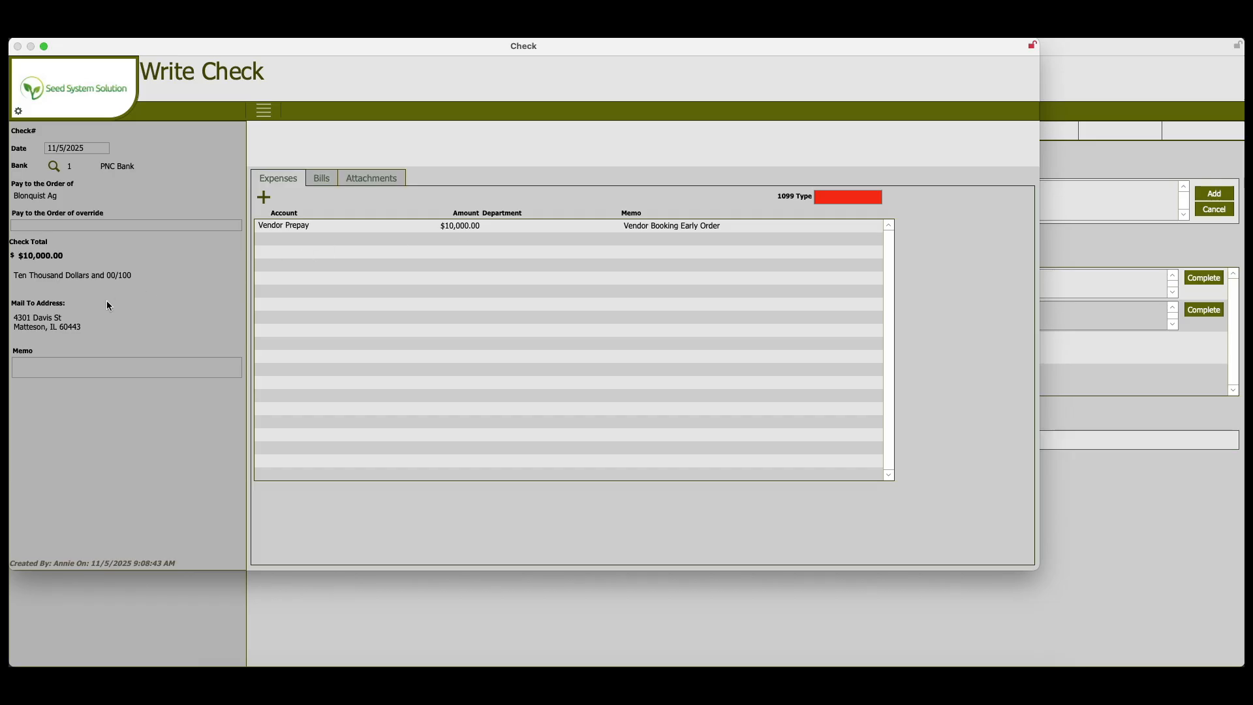
- Assign check number 3115, mark the check as printed, and return to the home screen
{"action": "left_click", "coordinate": [263, 115]}
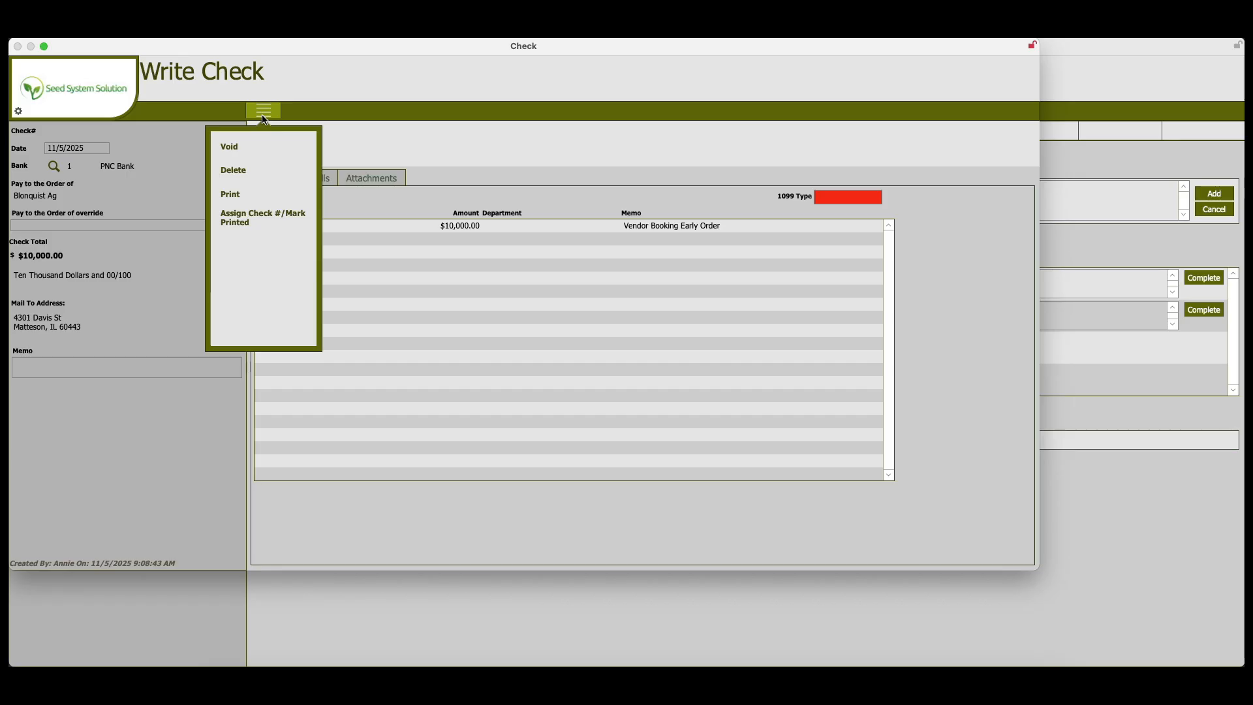
{"action": "left_click", "coordinate": [258, 219]}
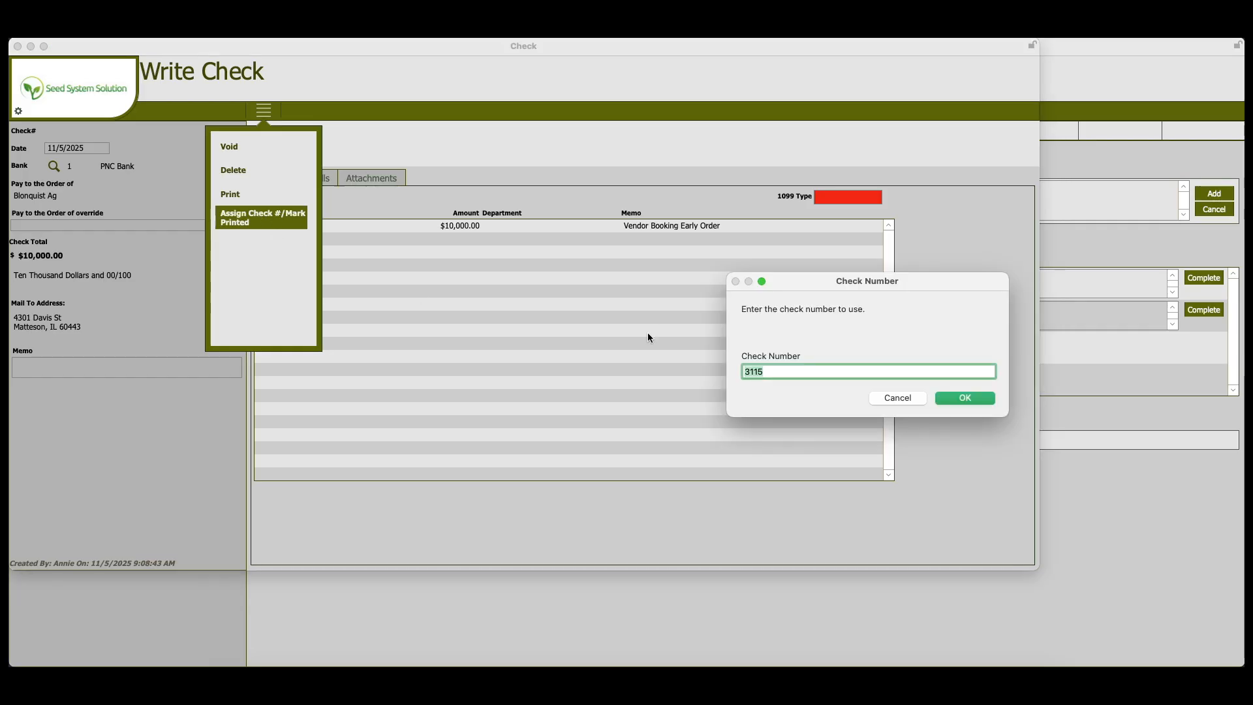
{"action": "left_click_drag", "start_coordinate": [817, 285], "coordinate": [635, 234]}
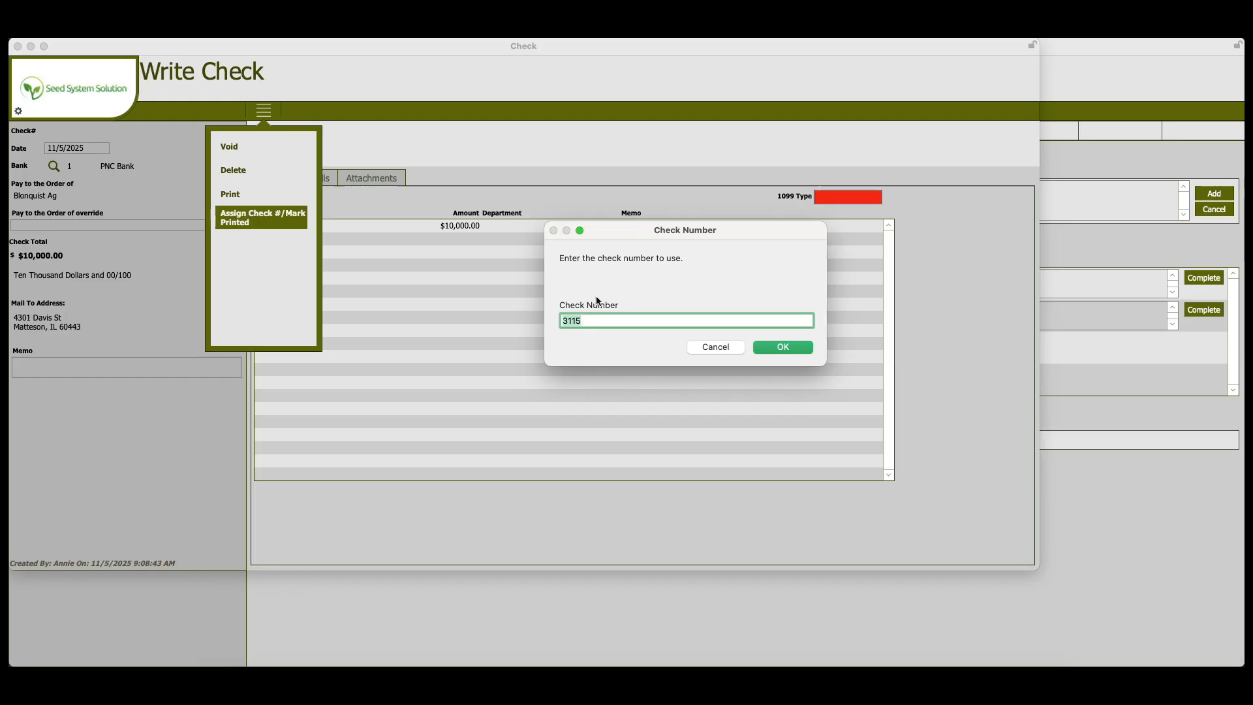
{"action": "left_click", "coordinate": [793, 347]}
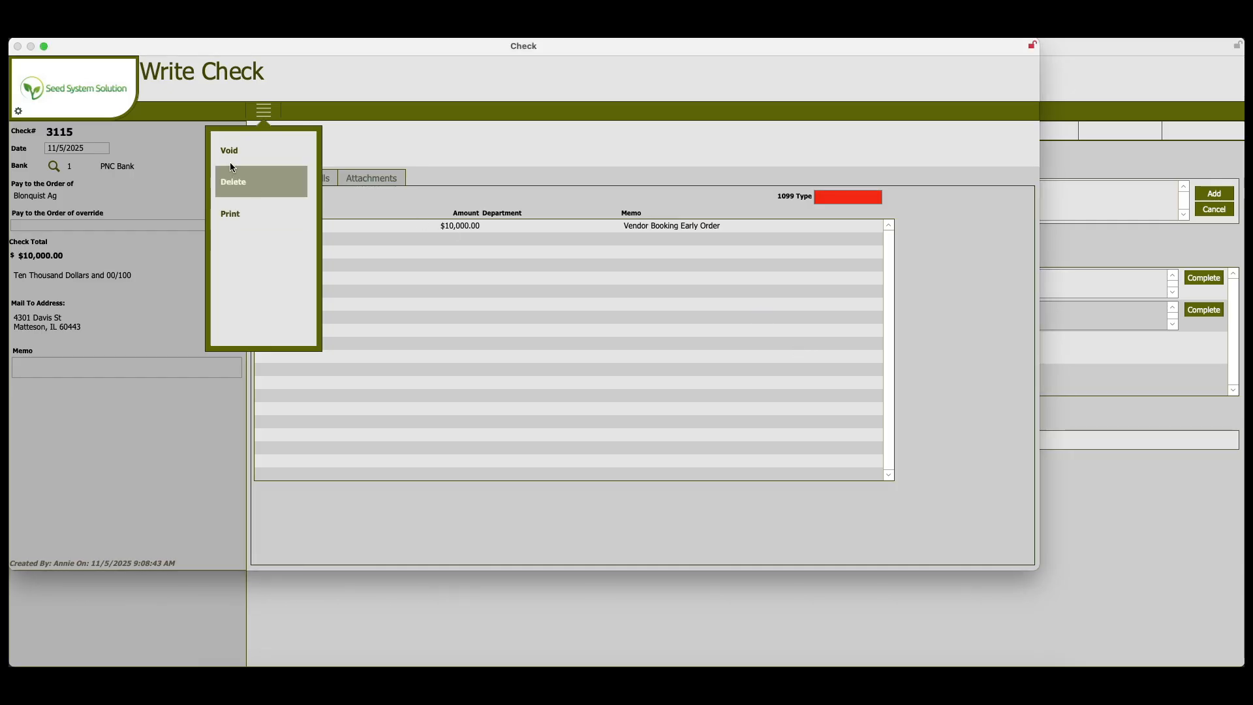
{"action": "left_click", "coordinate": [66, 135]}
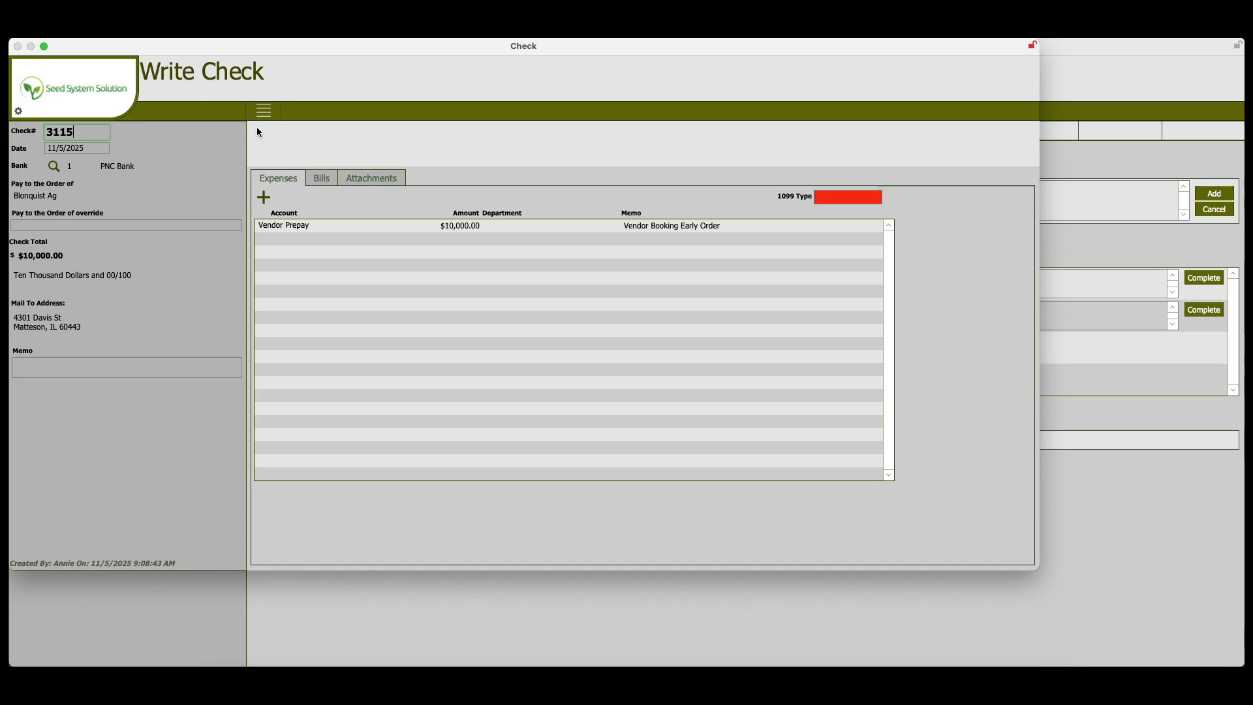
{"action": "left_click", "coordinate": [99, 96]}
{"action": "left_click", "coordinate": [100, 100]}
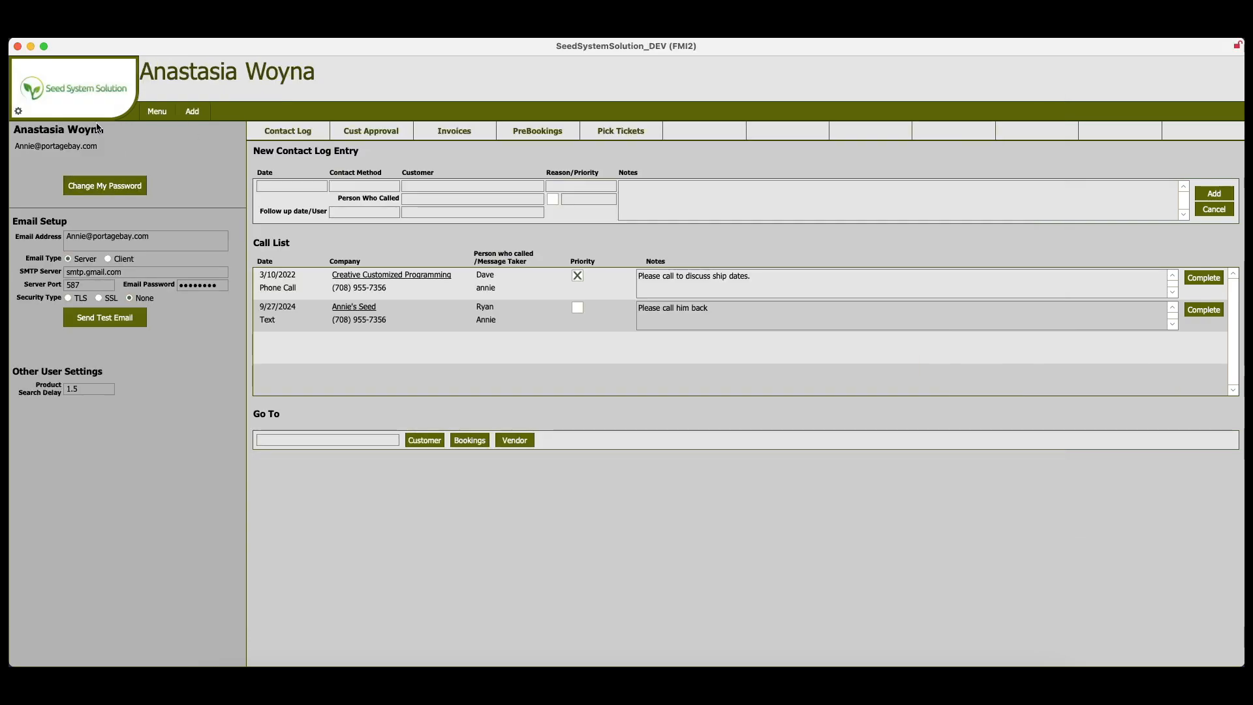
- Search the vendors for "blonqui" to open the Blonquist Ag vendor record
{"action": "left_click", "coordinate": [158, 111]}
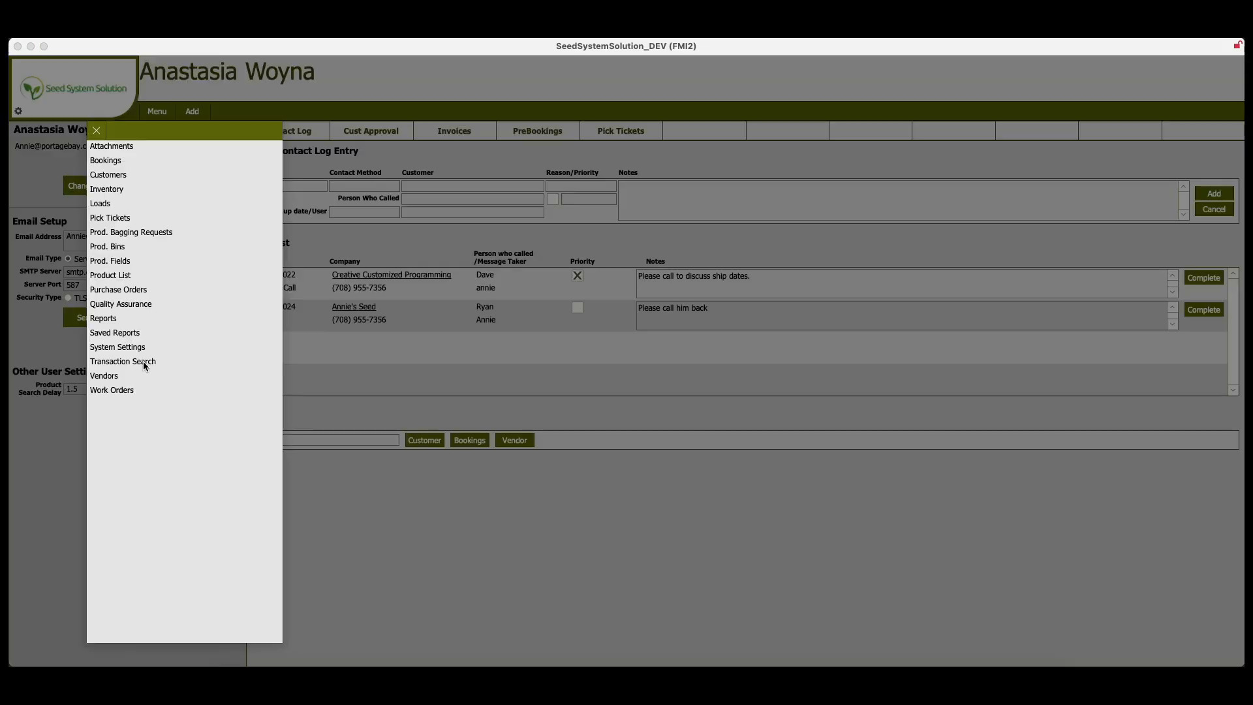
{"action": "left_click", "coordinate": [108, 379]}
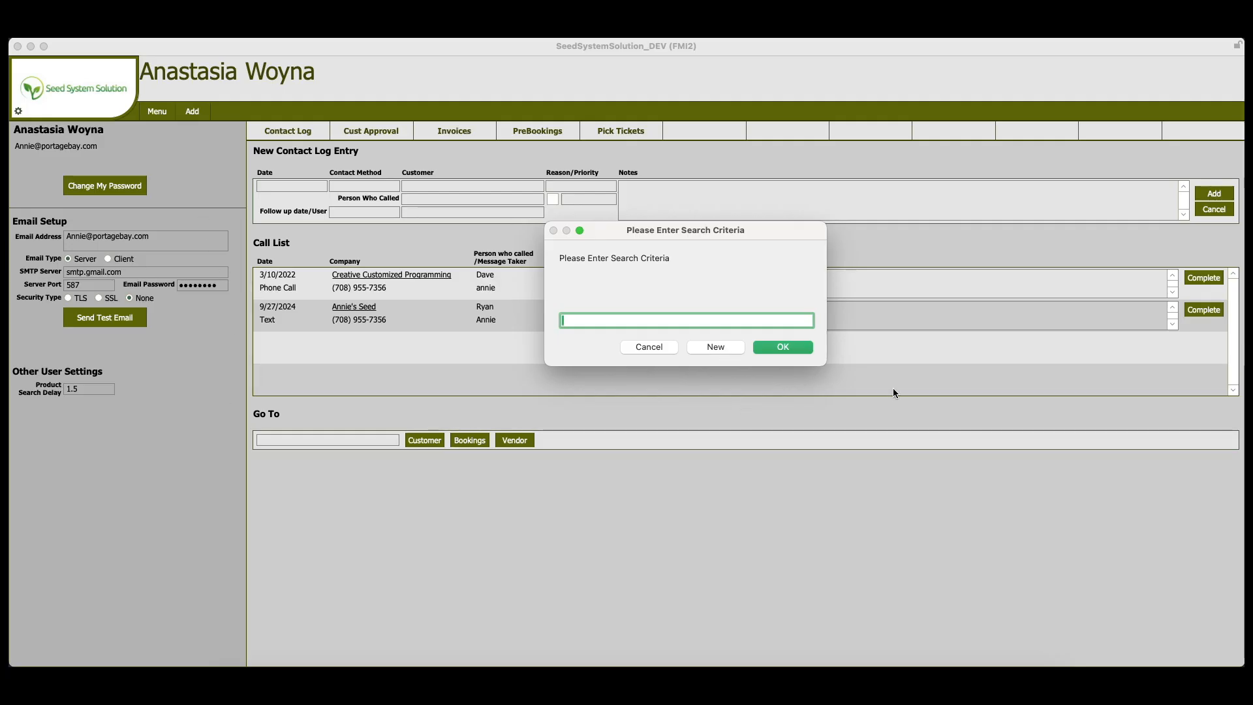
{"action": "type", "text": "blonqui"}
{"action": "key", "text": "Return"}
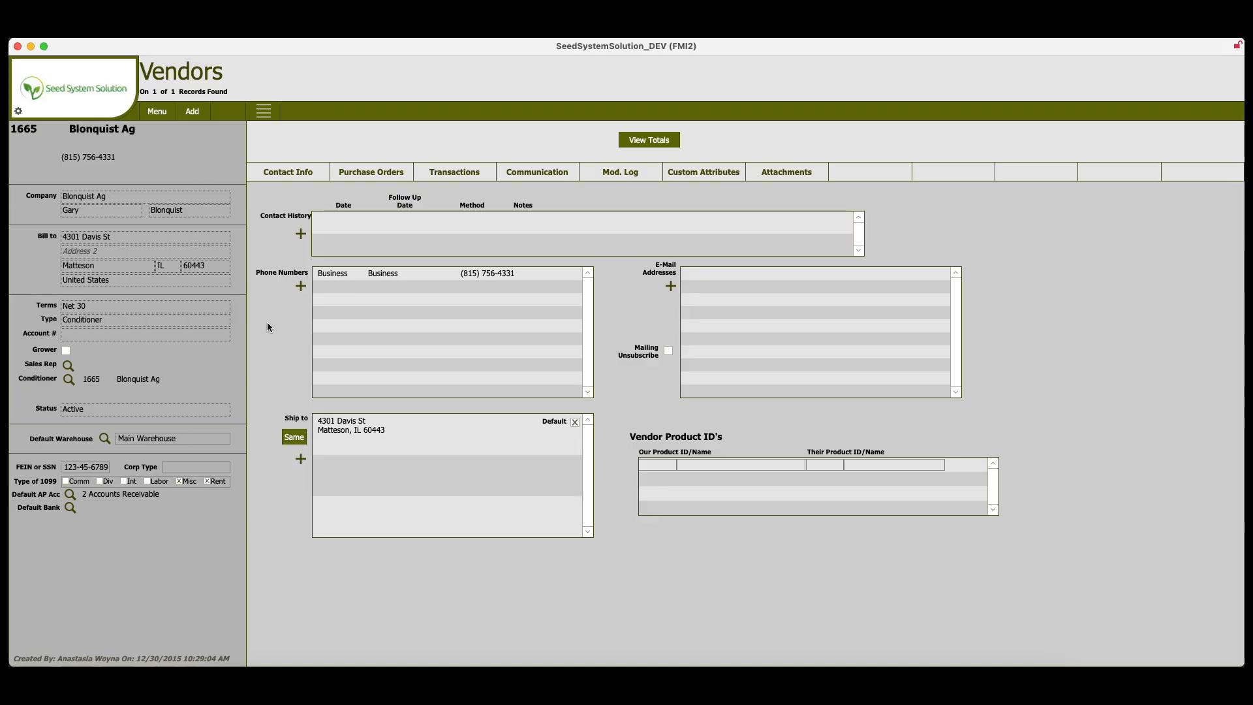
{"action": "left_click", "coordinate": [197, 115]}
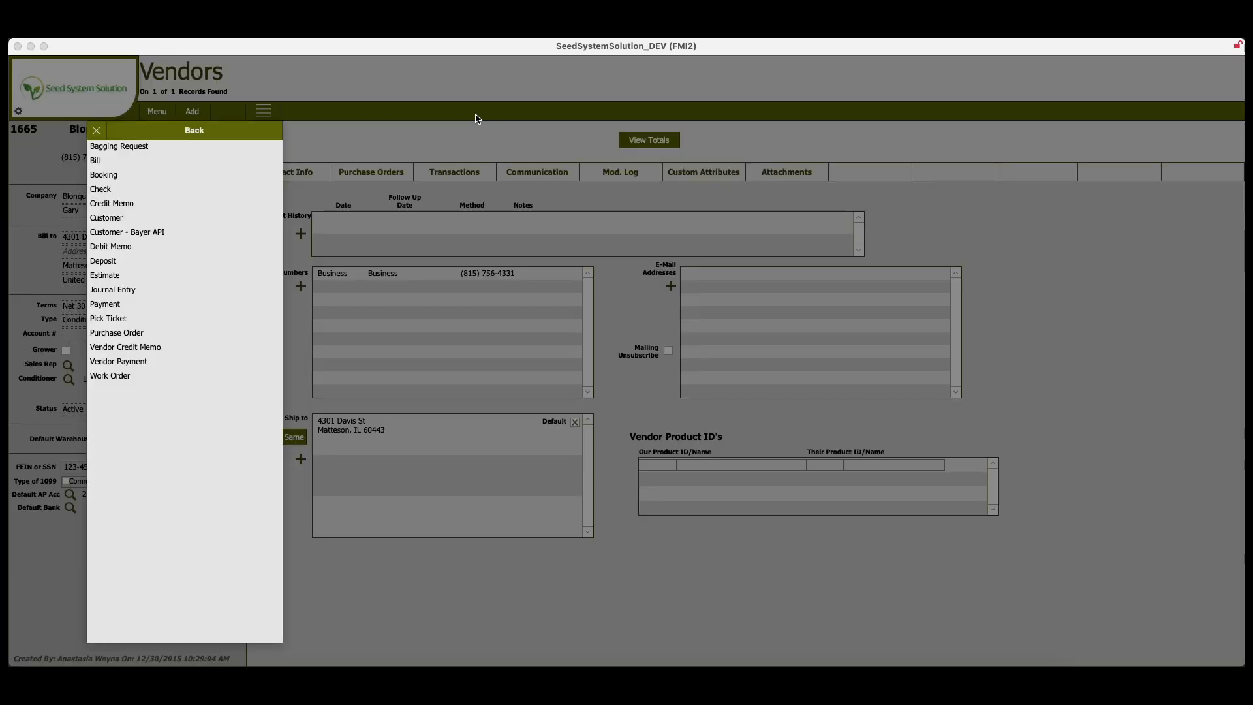
{"action": "left_click", "coordinate": [96, 130]}
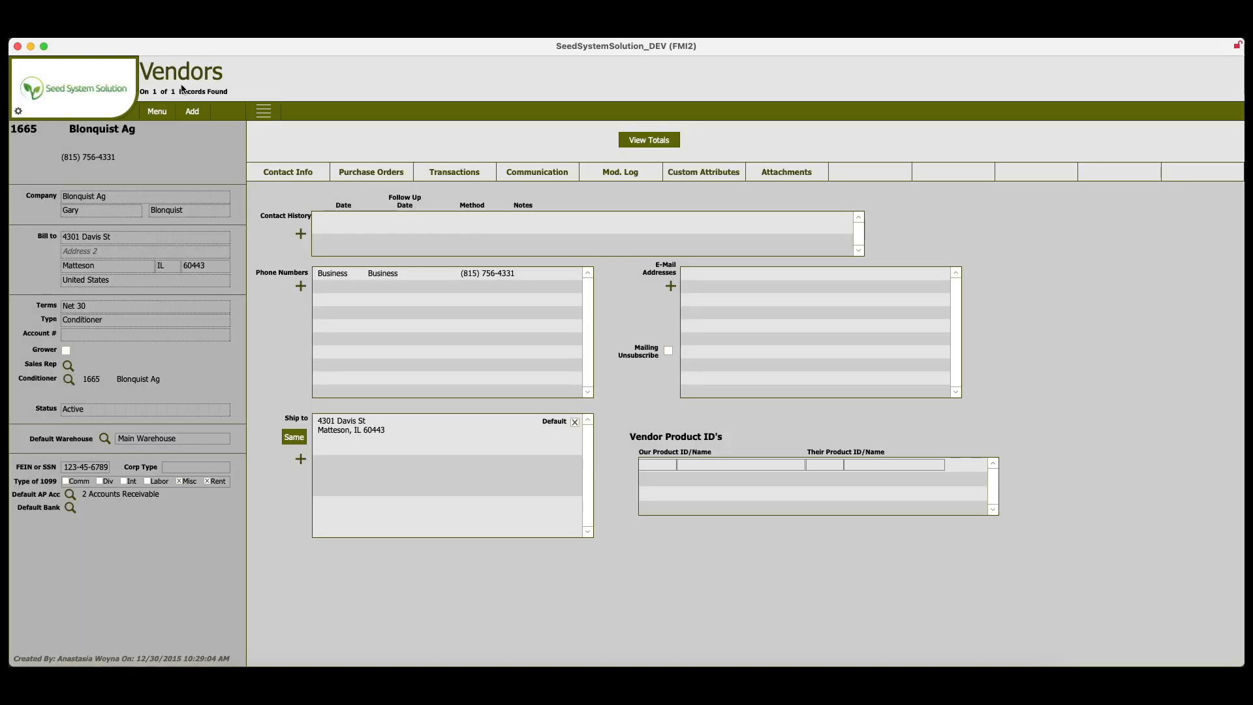
- Create a vendor credit from Blonquist Ag's transactions with the note "Vendor prepay"
{"action": "left_click", "coordinate": [454, 173]}
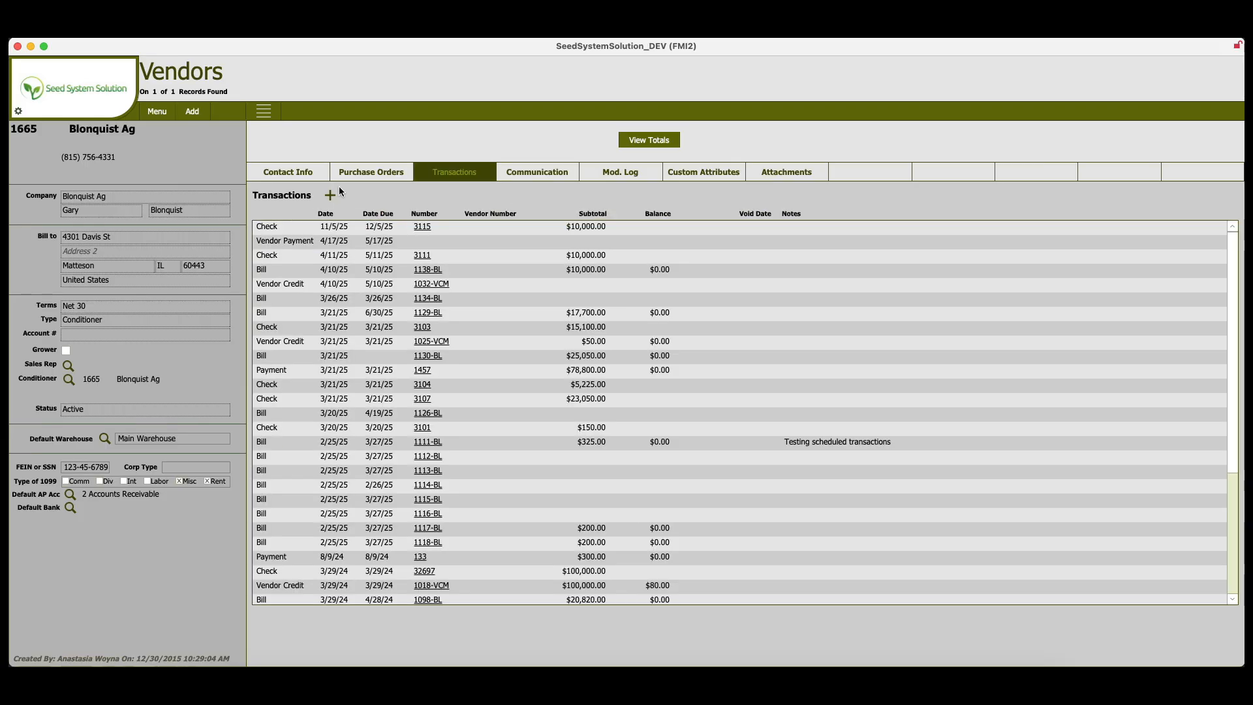
{"action": "left_click", "coordinate": [330, 196]}
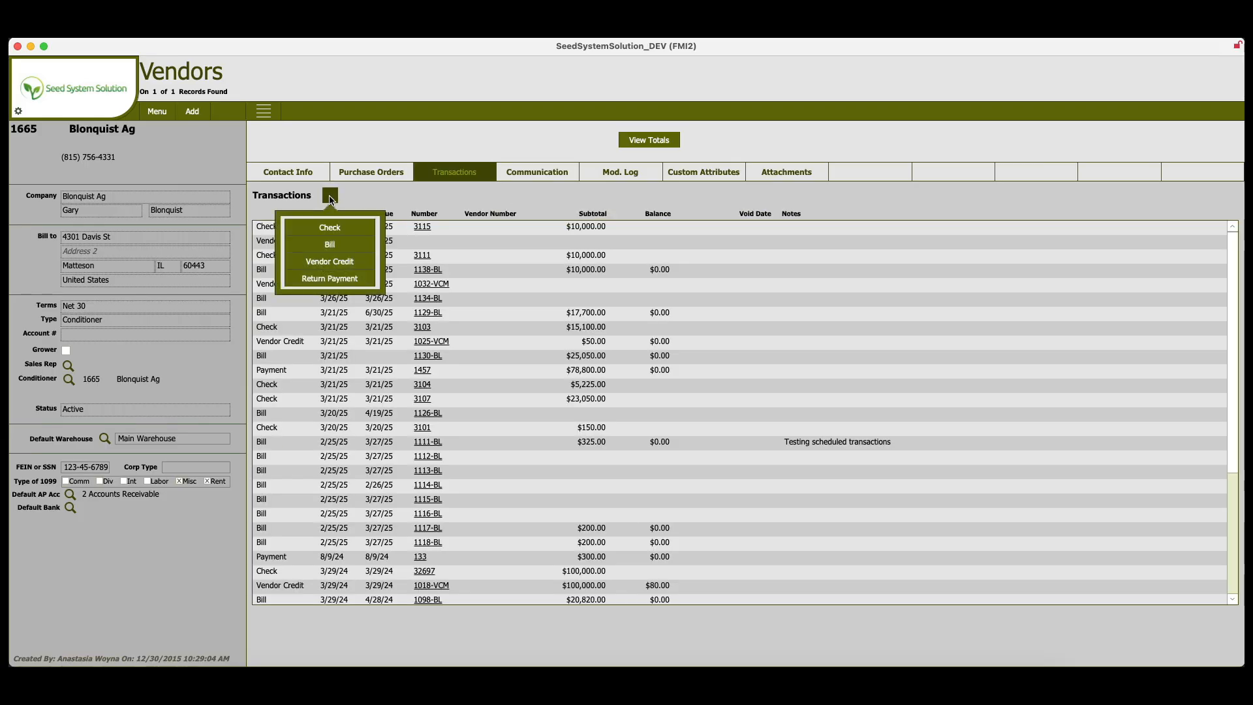
{"action": "left_click", "coordinate": [337, 266]}
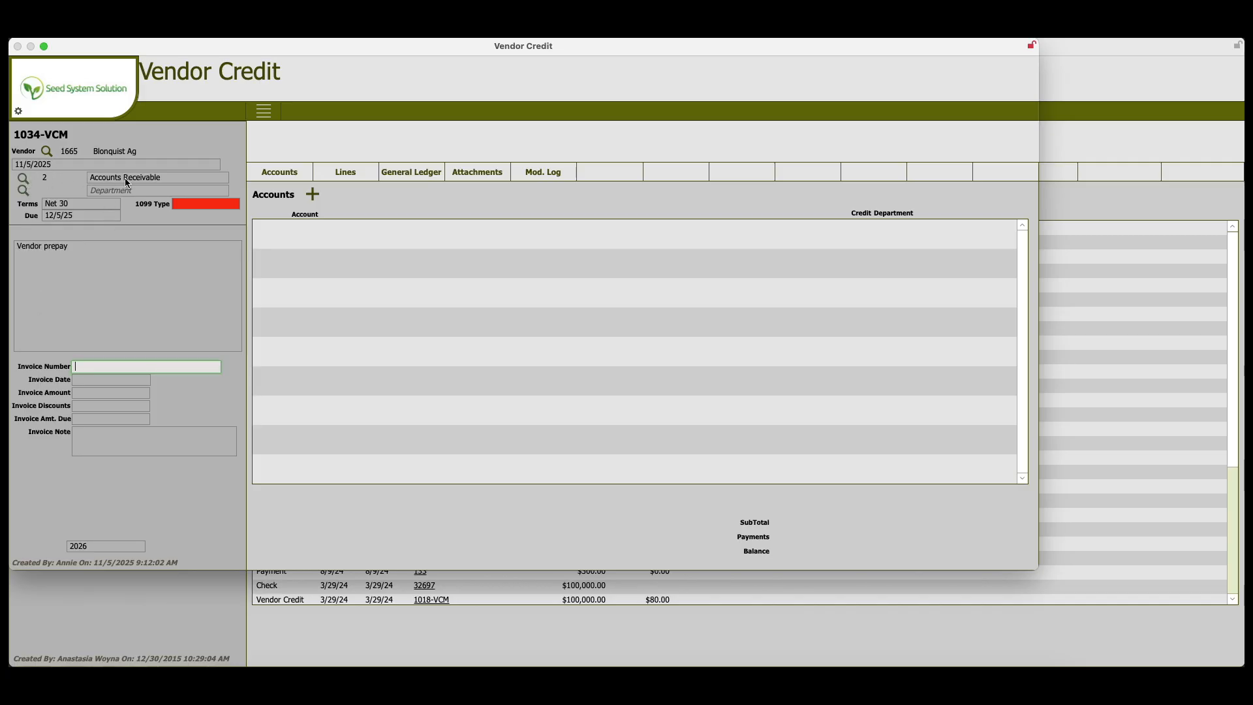
- Set the vendor credit's account to Vendor Prepay by searching the account list for "vendo"
{"action": "left_click", "coordinate": [22, 180]}
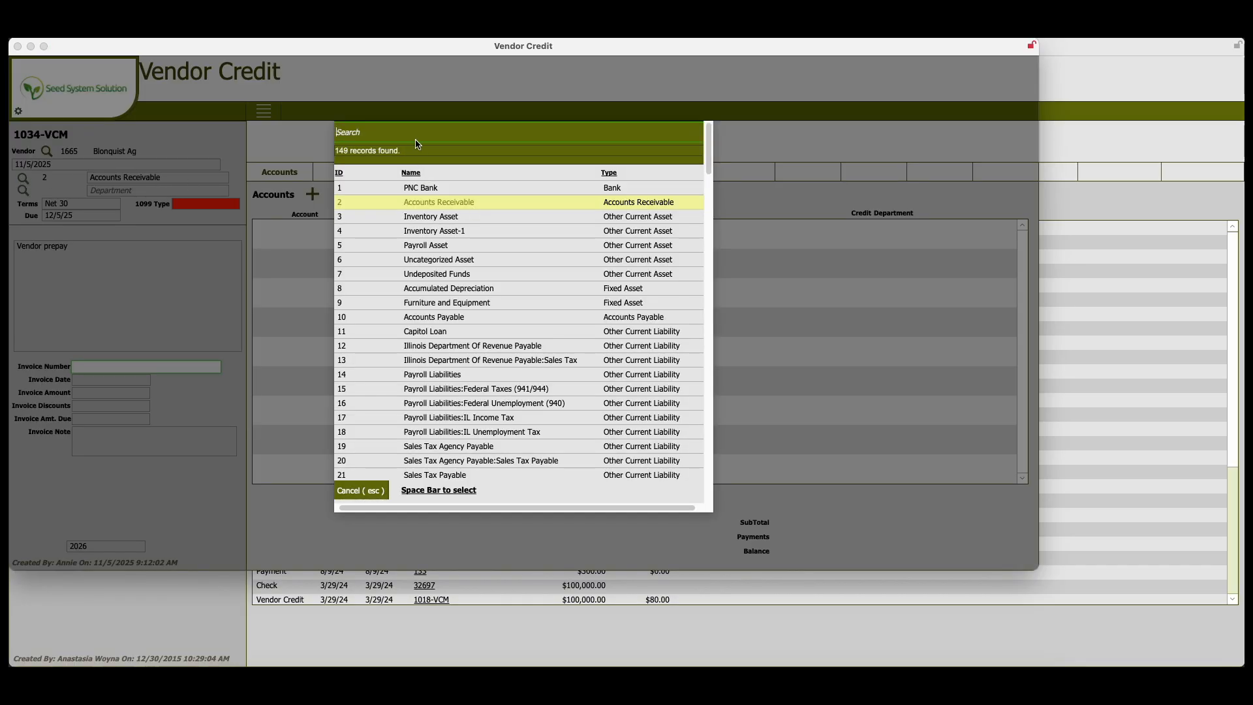
{"action": "type", "text": "vendo"}
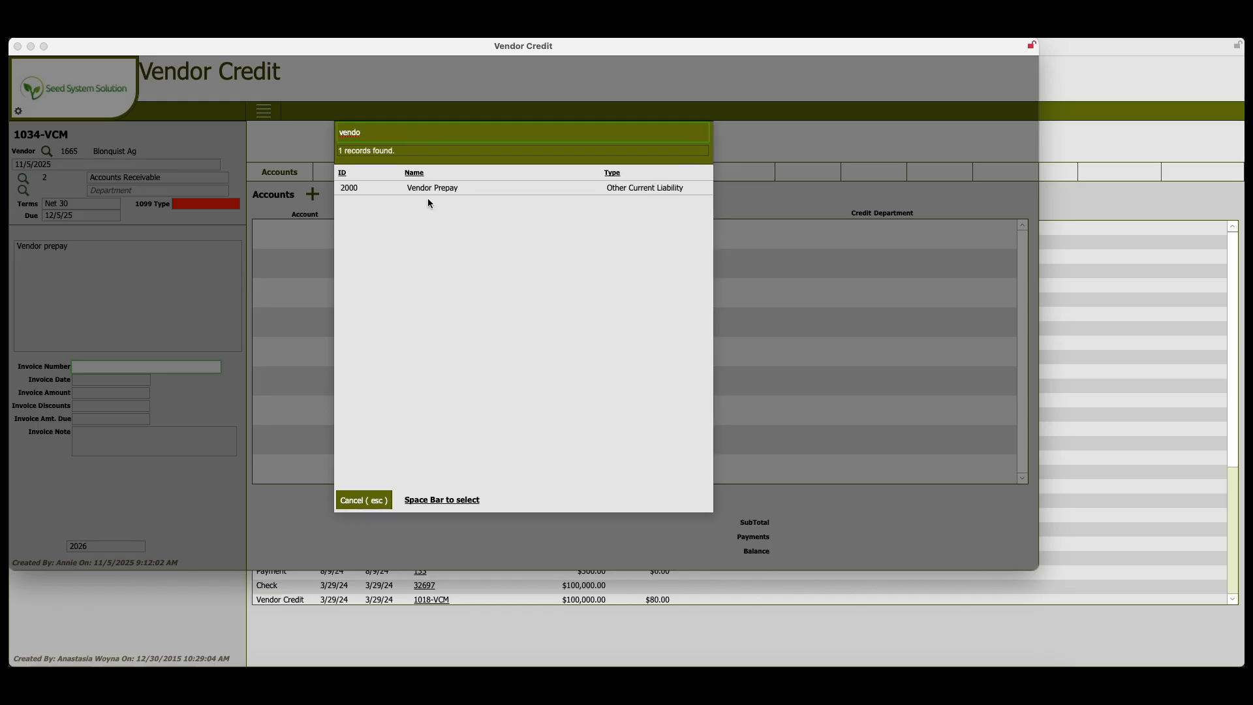
{"action": "left_click", "coordinate": [430, 189]}
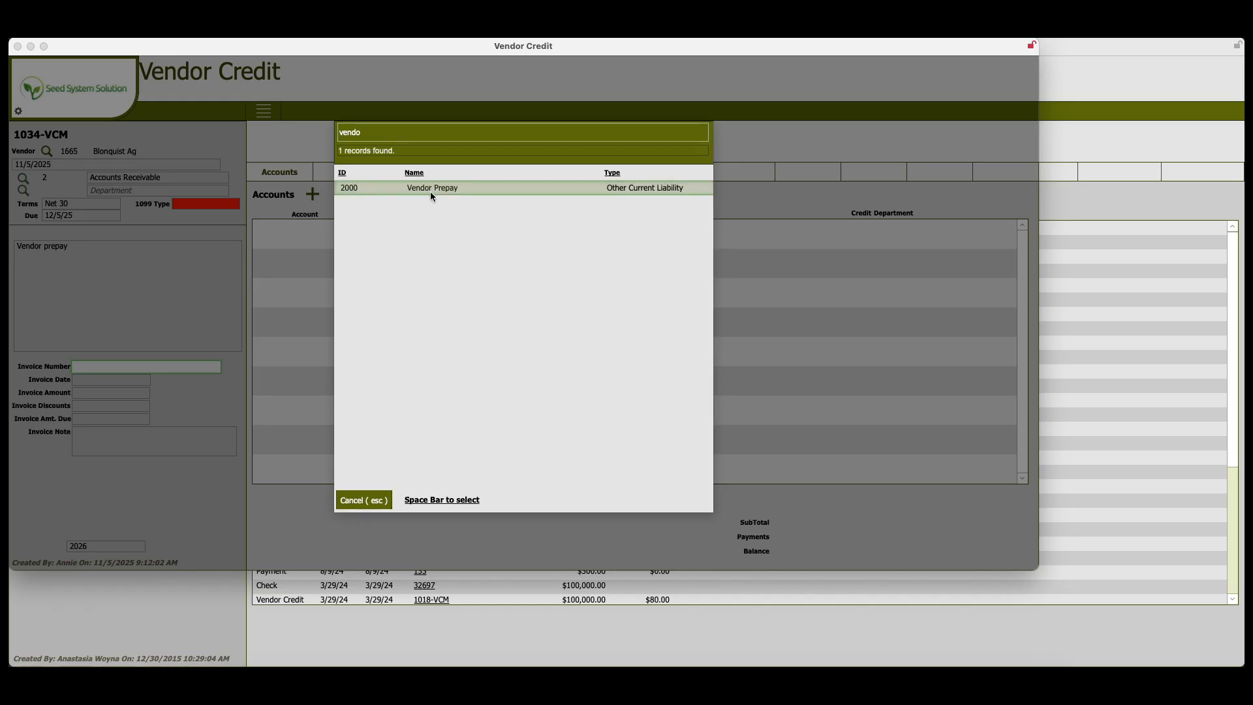
{"action": "key", "text": "space"}
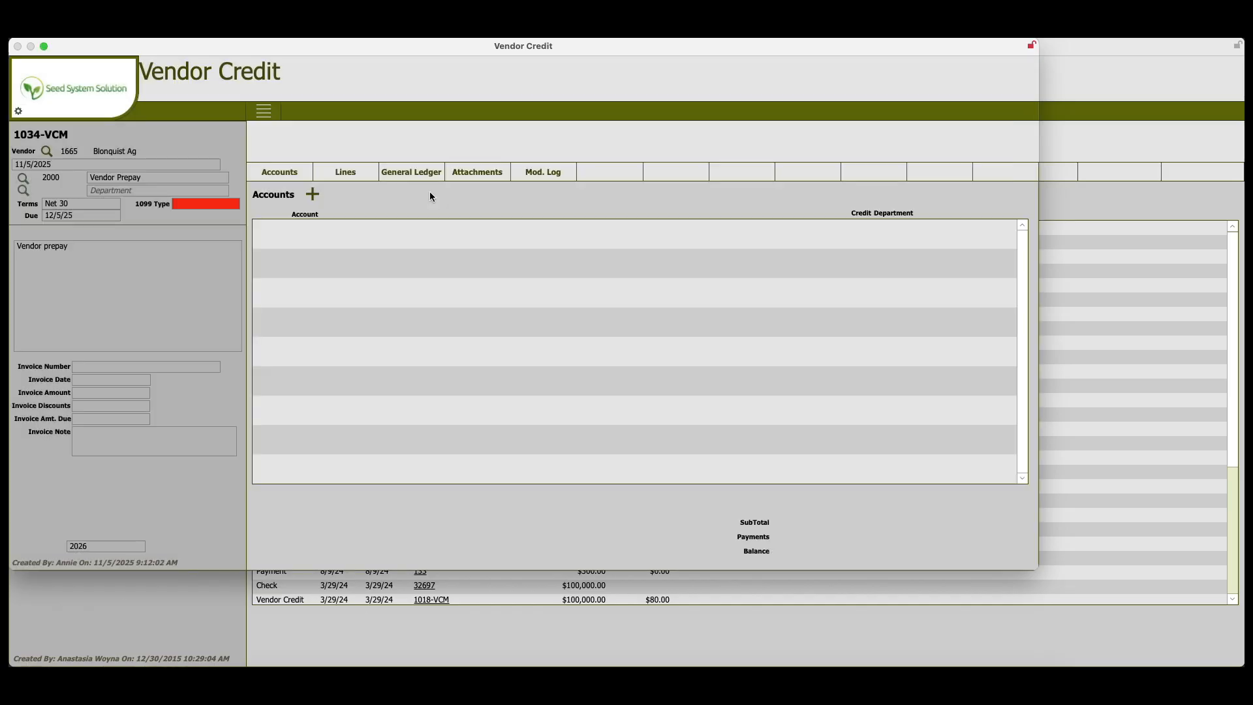
- Add a $10,000.00 Vendor Prepay account line to the vendor credit and return to the vendor's transactions
{"action": "left_click", "coordinate": [314, 195]}
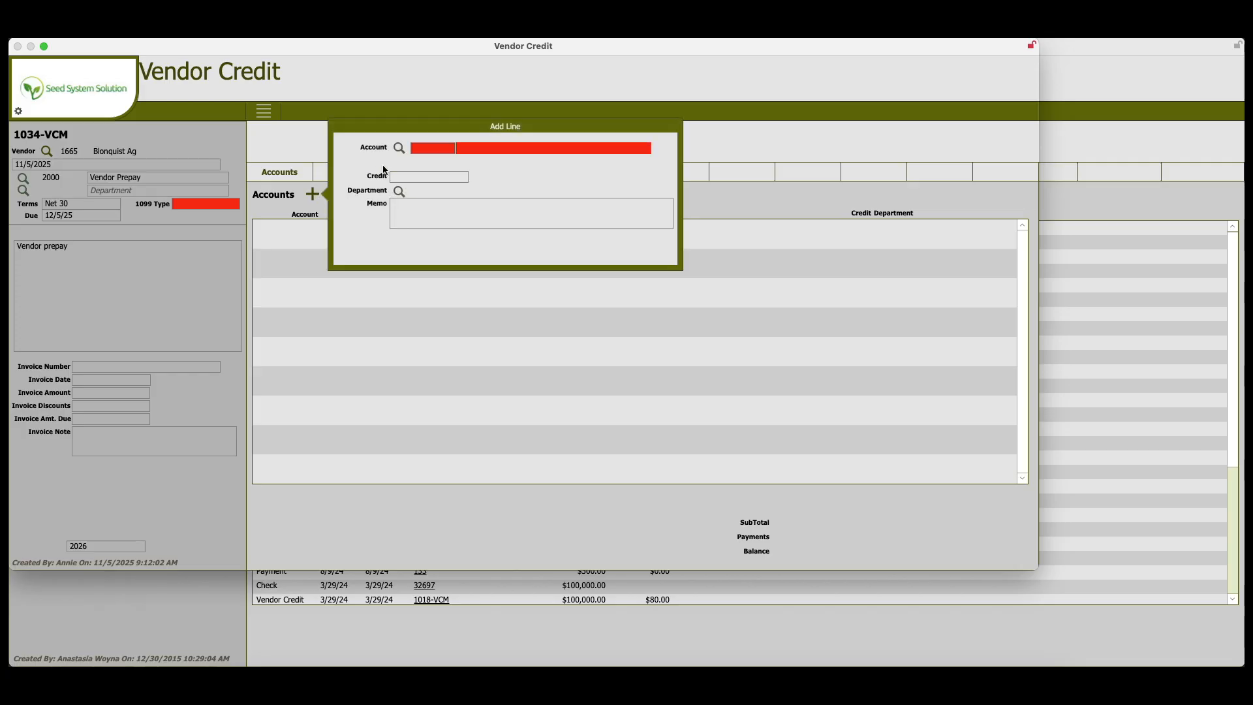
{"action": "left_click", "coordinate": [403, 150]}
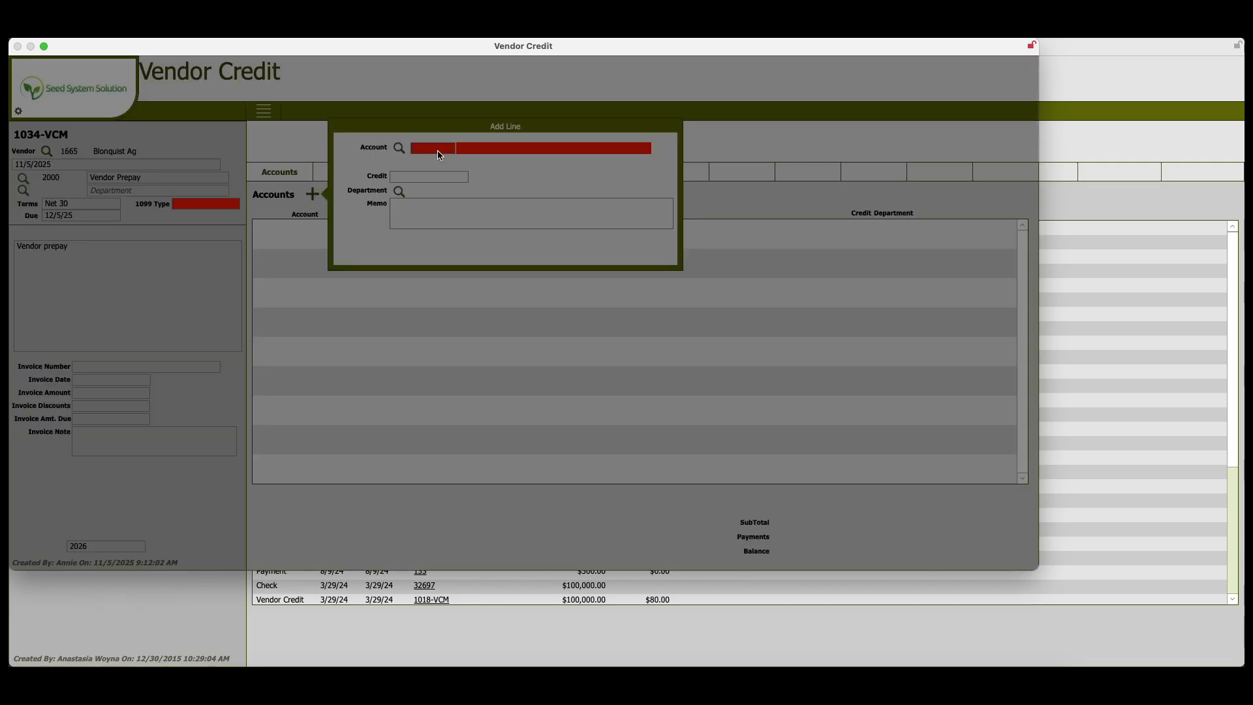
{"action": "type", "text": "vendo"}
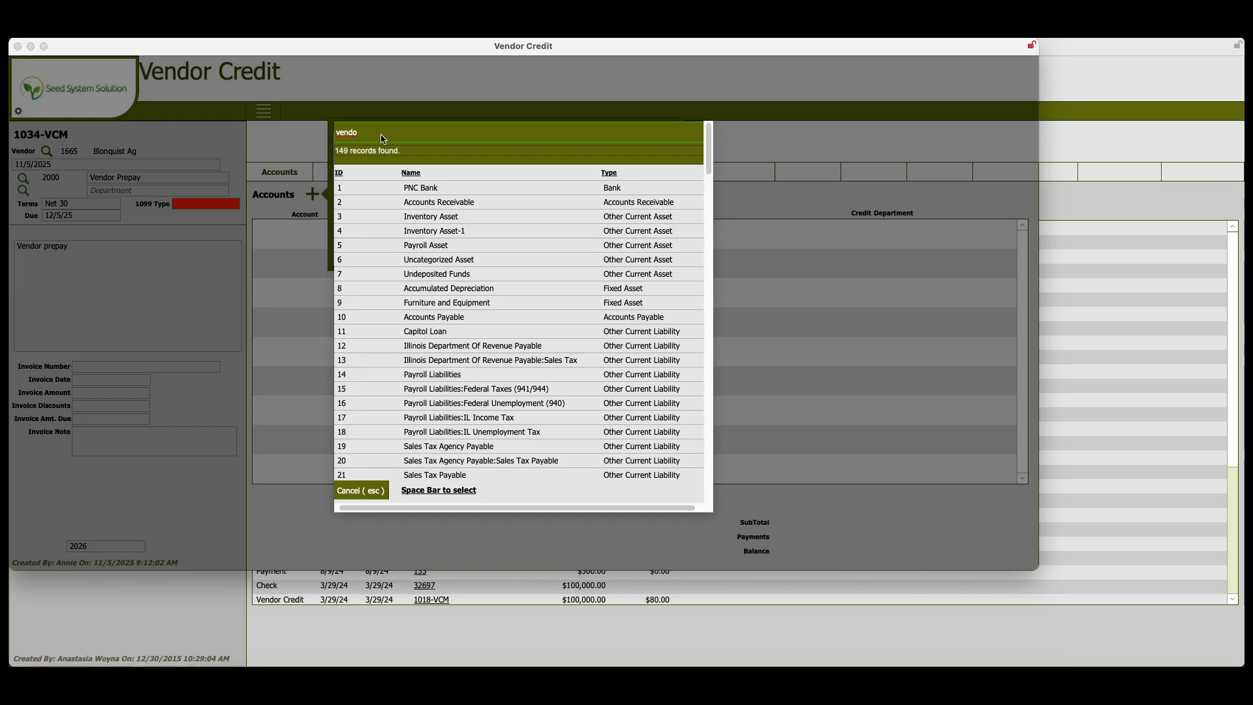
{"action": "left_click", "coordinate": [403, 184]}
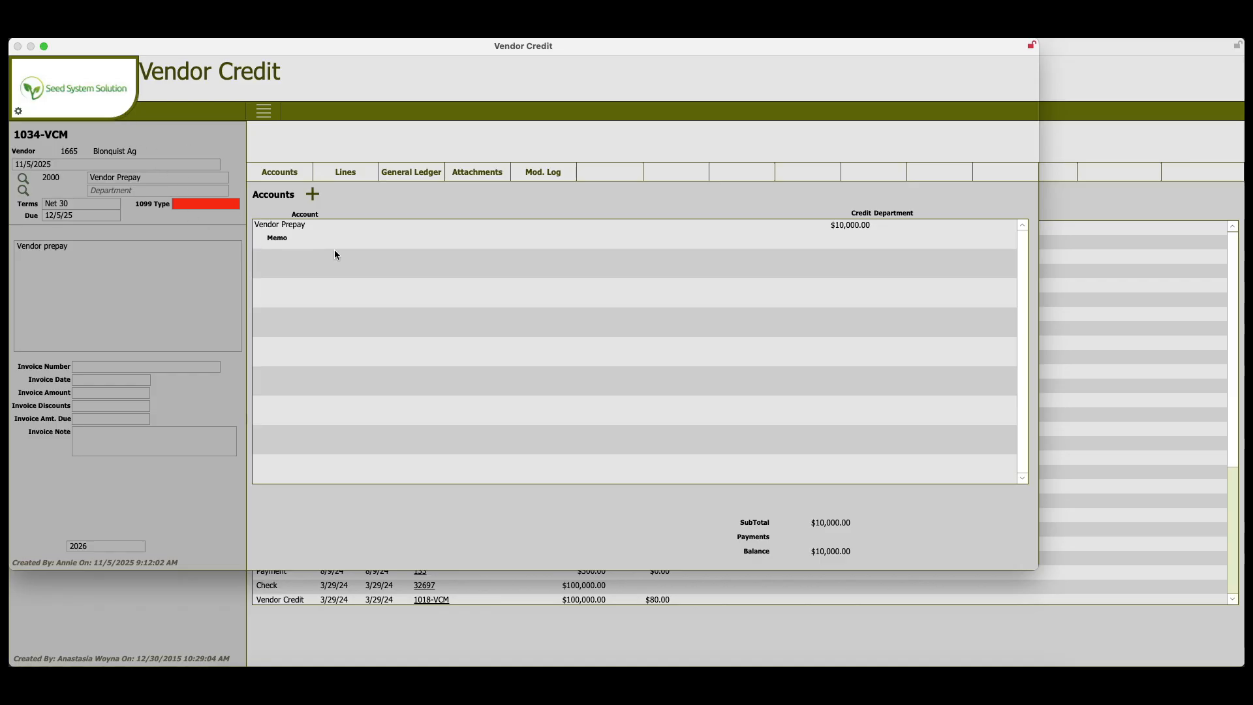
{"action": "left_click", "coordinate": [97, 88]}
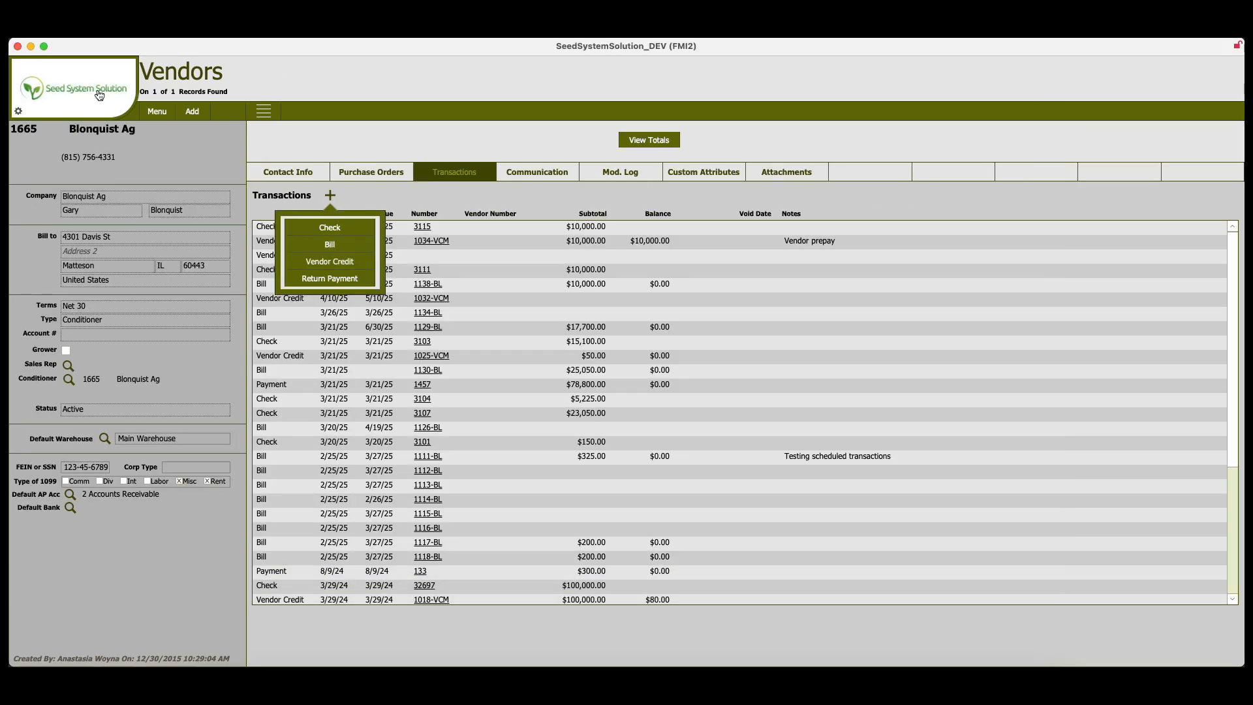
{"action": "left_click", "coordinate": [416, 130]}
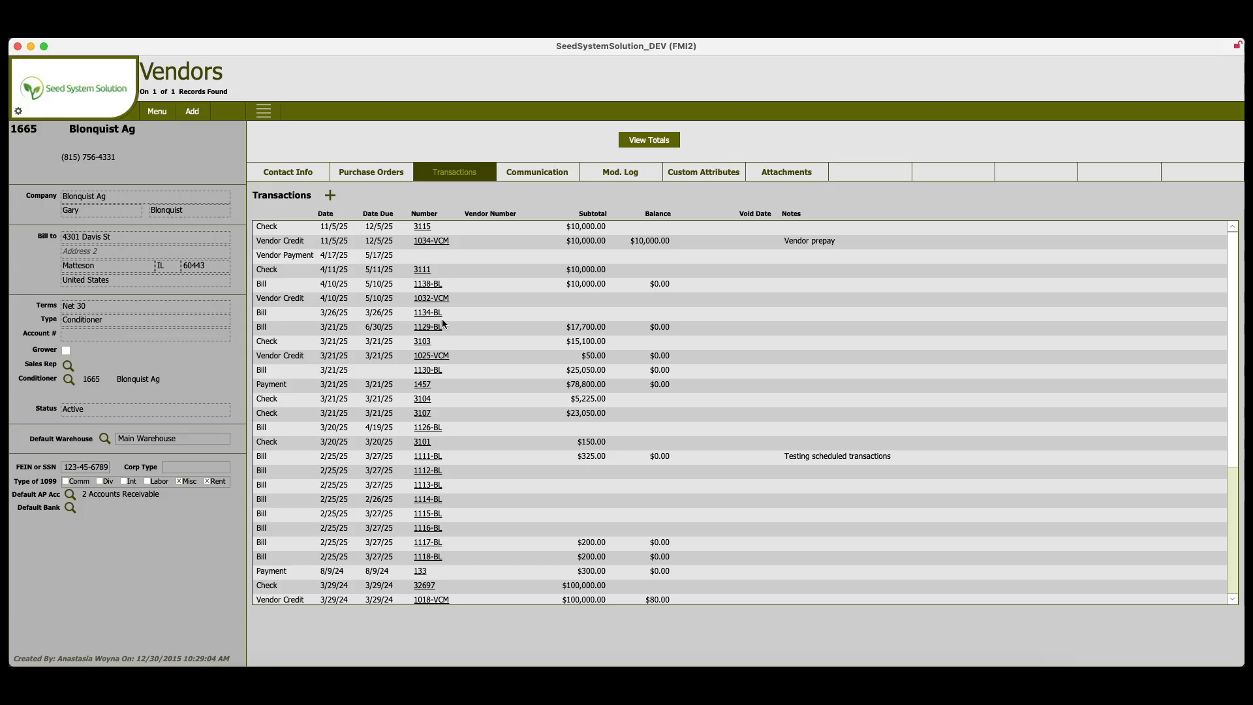
{"action": "left_click", "coordinate": [159, 113]}
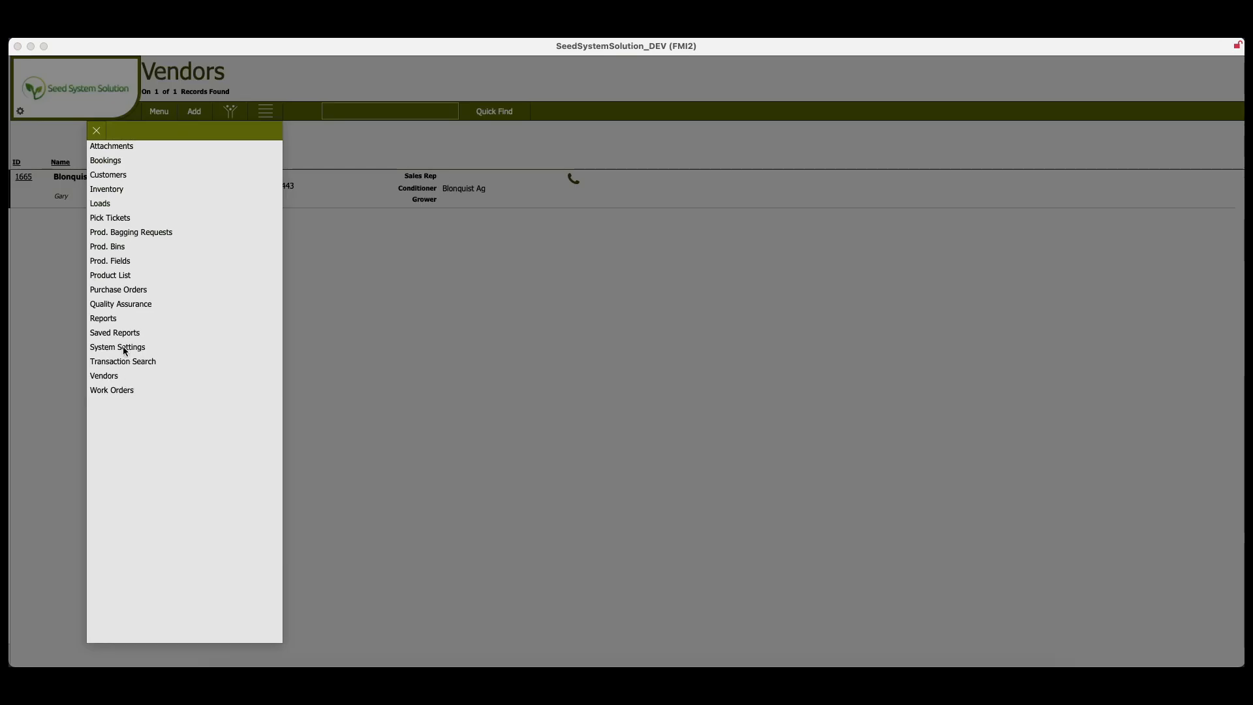
{"action": "left_click", "coordinate": [111, 319]}
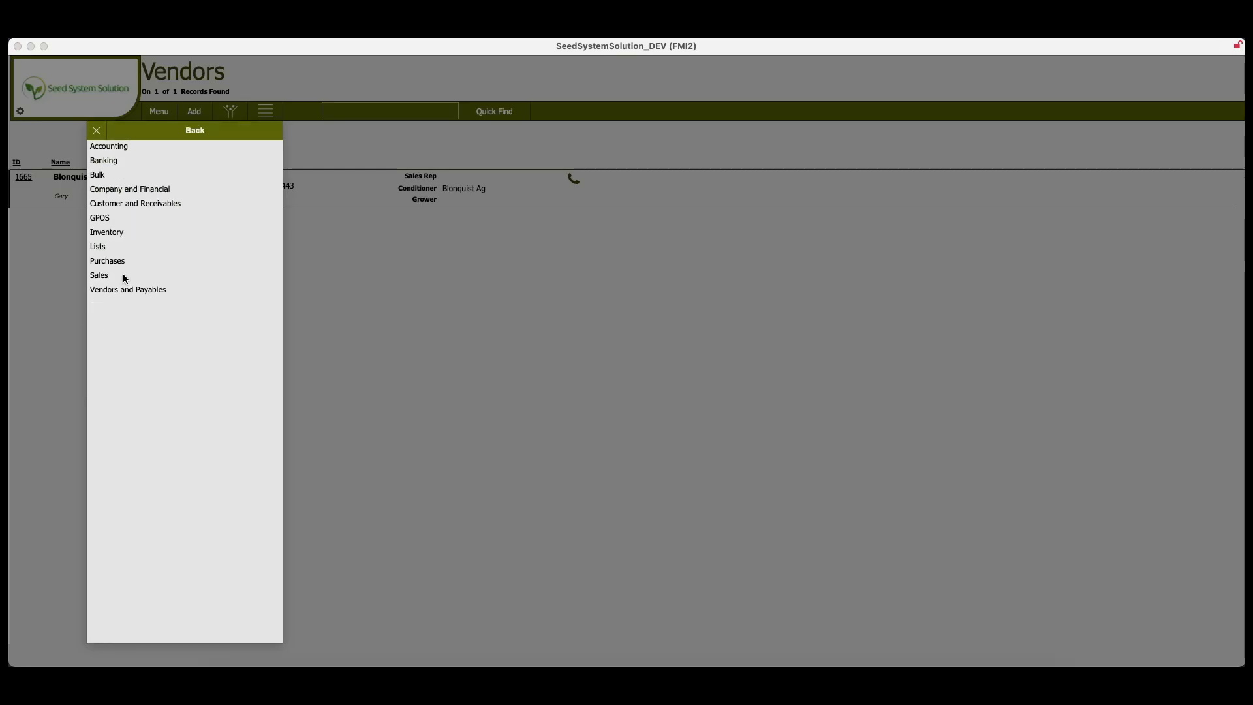
{"action": "left_click", "coordinate": [108, 261]}
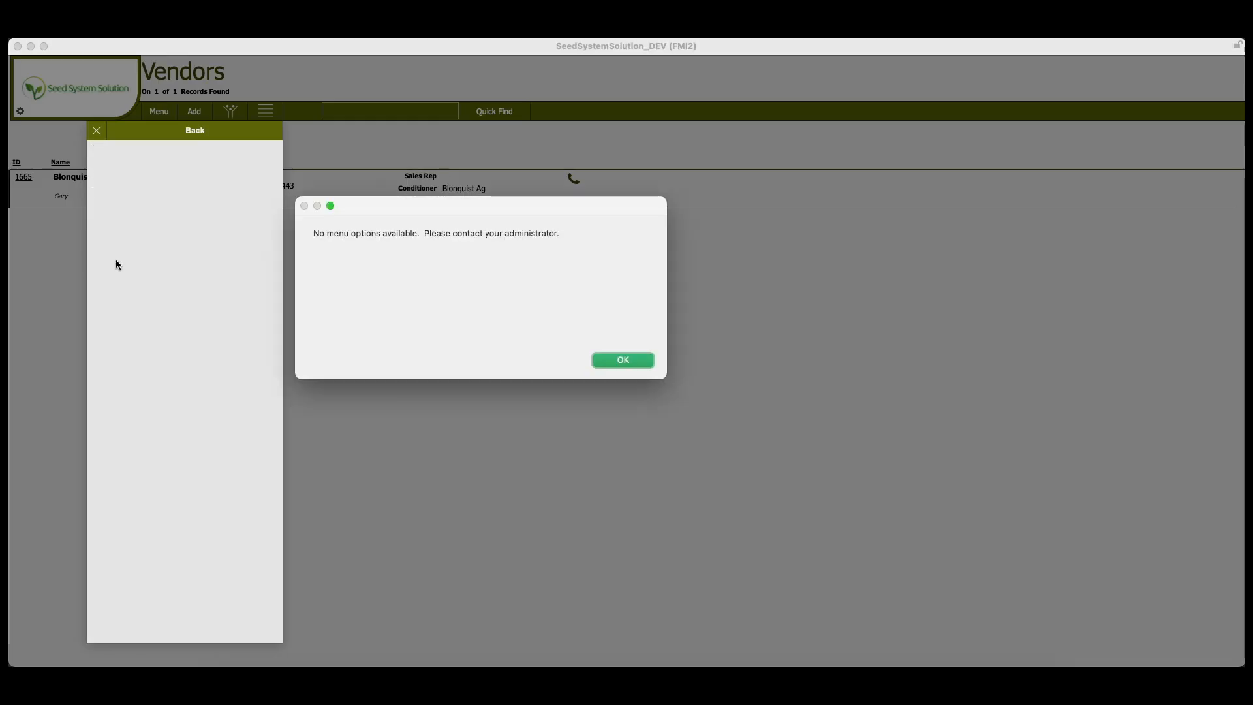
{"action": "left_click", "coordinate": [623, 360]}
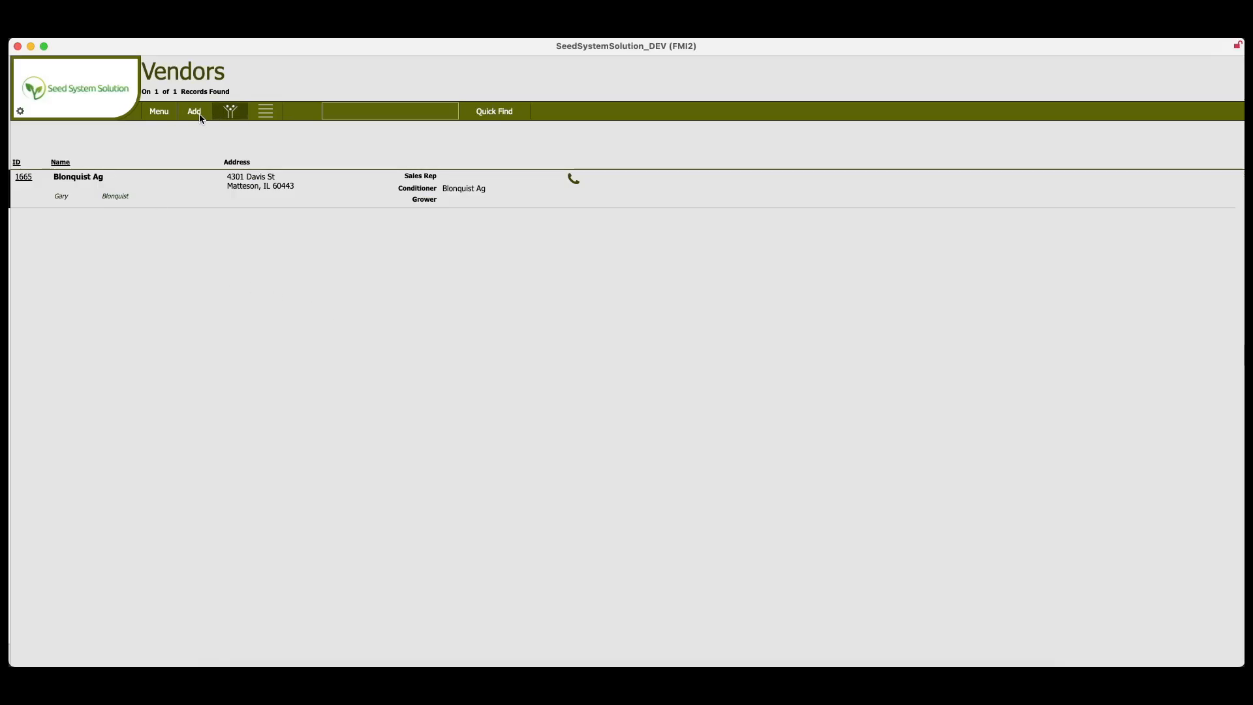
- Run the Accounts Payable Report from the Vendors and Payables reports, filtered to the vendor Blonquist Ag
{"action": "left_click", "coordinate": [232, 112]}
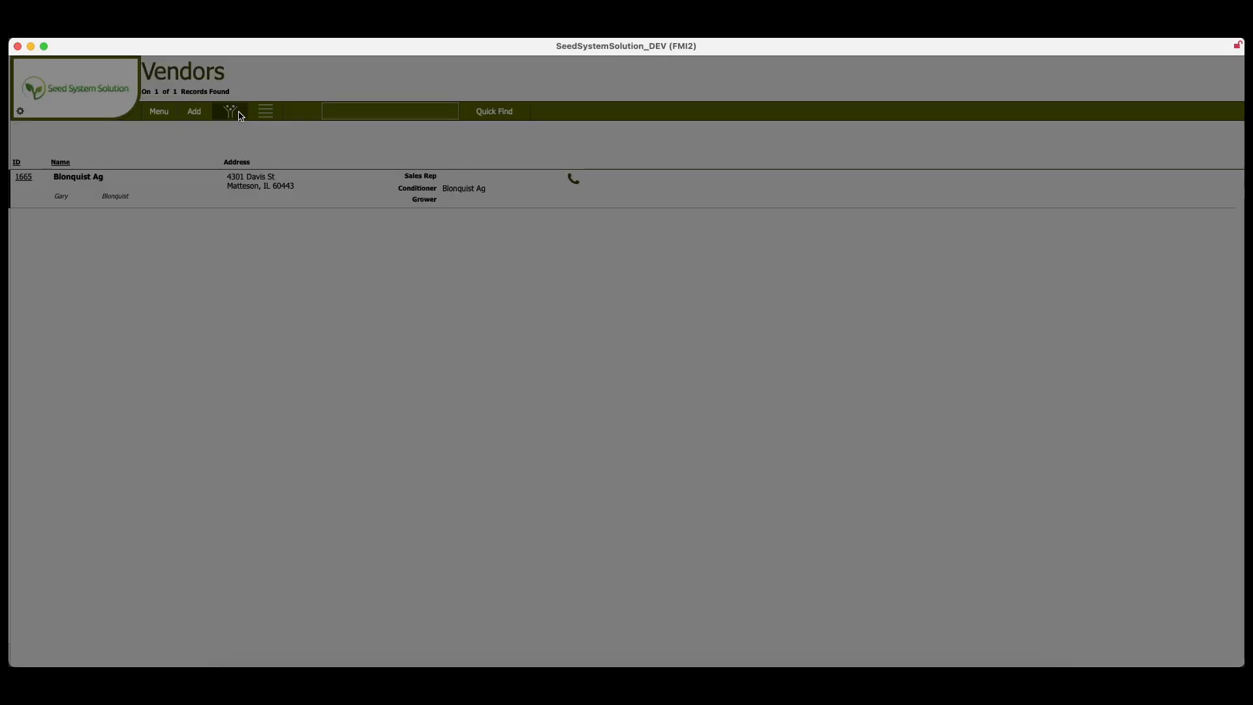
{"action": "left_click", "coordinate": [114, 287]}
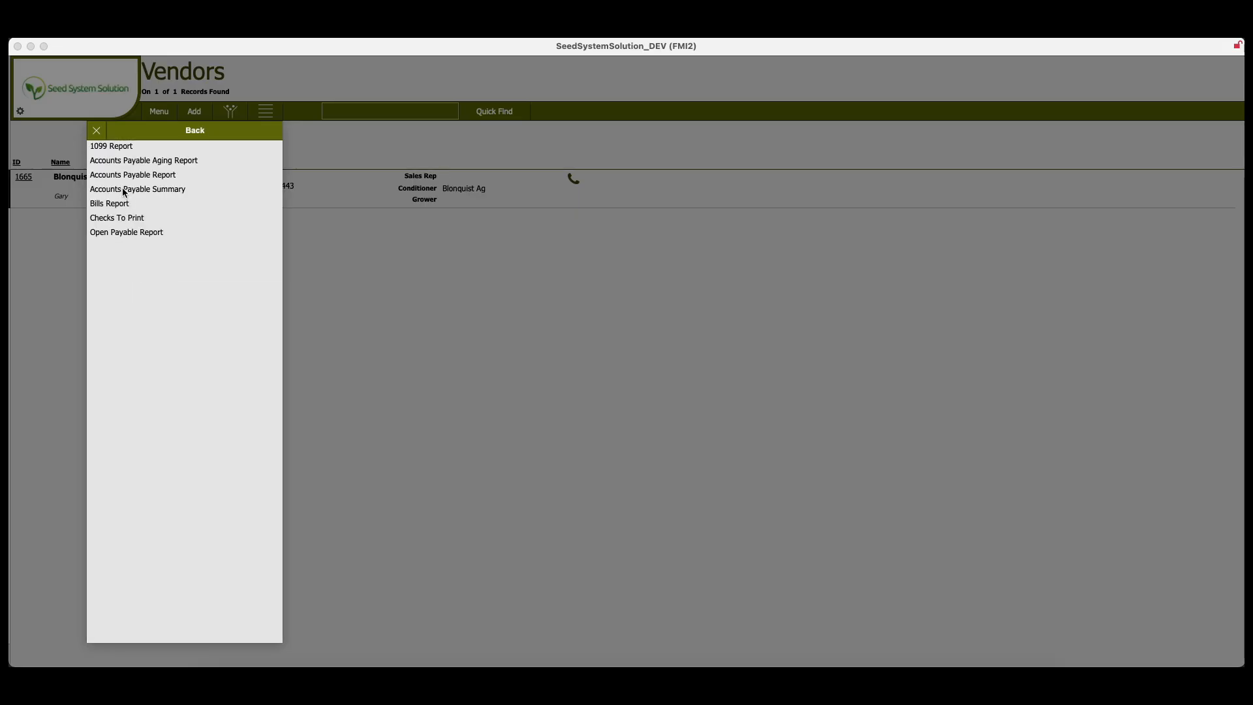
{"action": "left_click", "coordinate": [160, 175]}
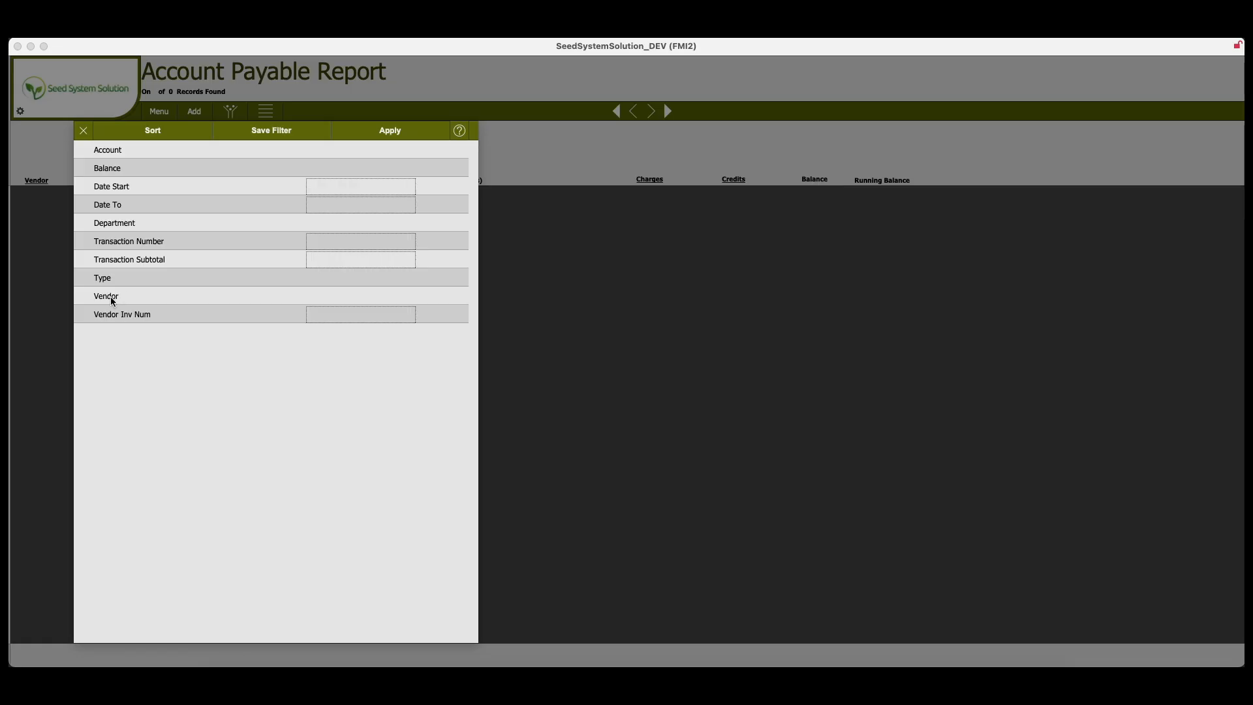
{"action": "left_click", "coordinate": [111, 299]}
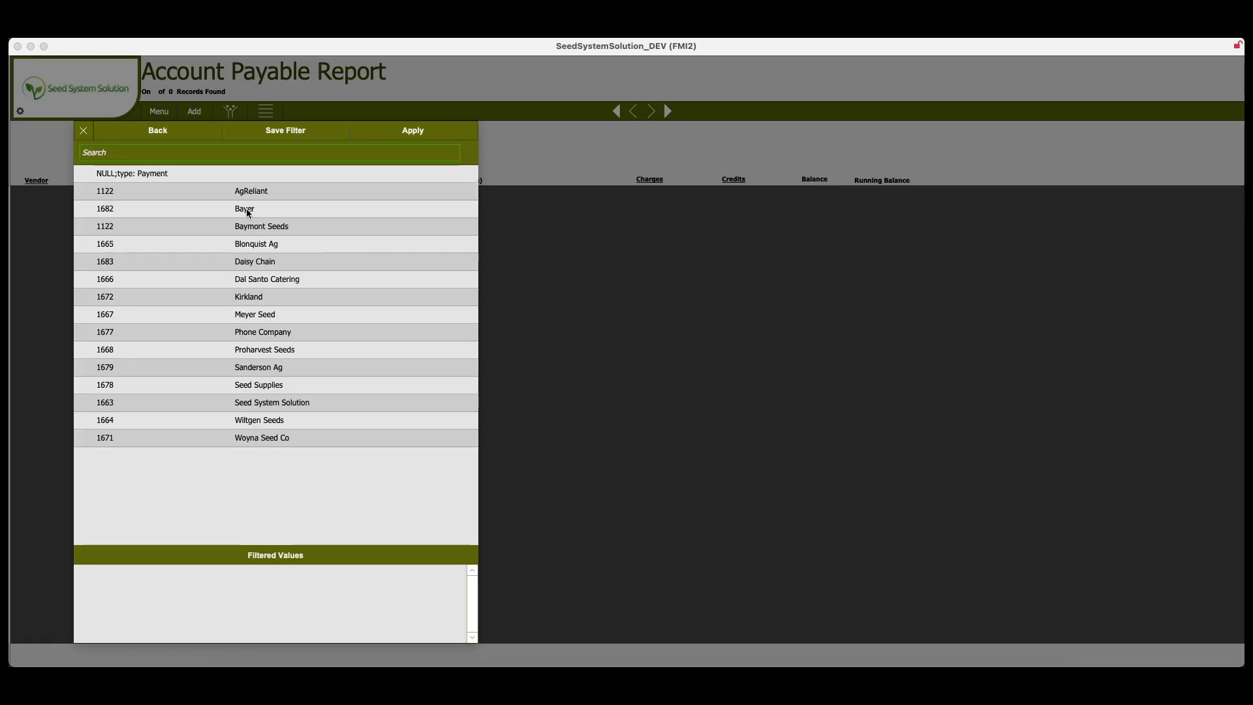
{"action": "left_click", "coordinate": [256, 246]}
{"action": "left_click", "coordinate": [412, 130]}
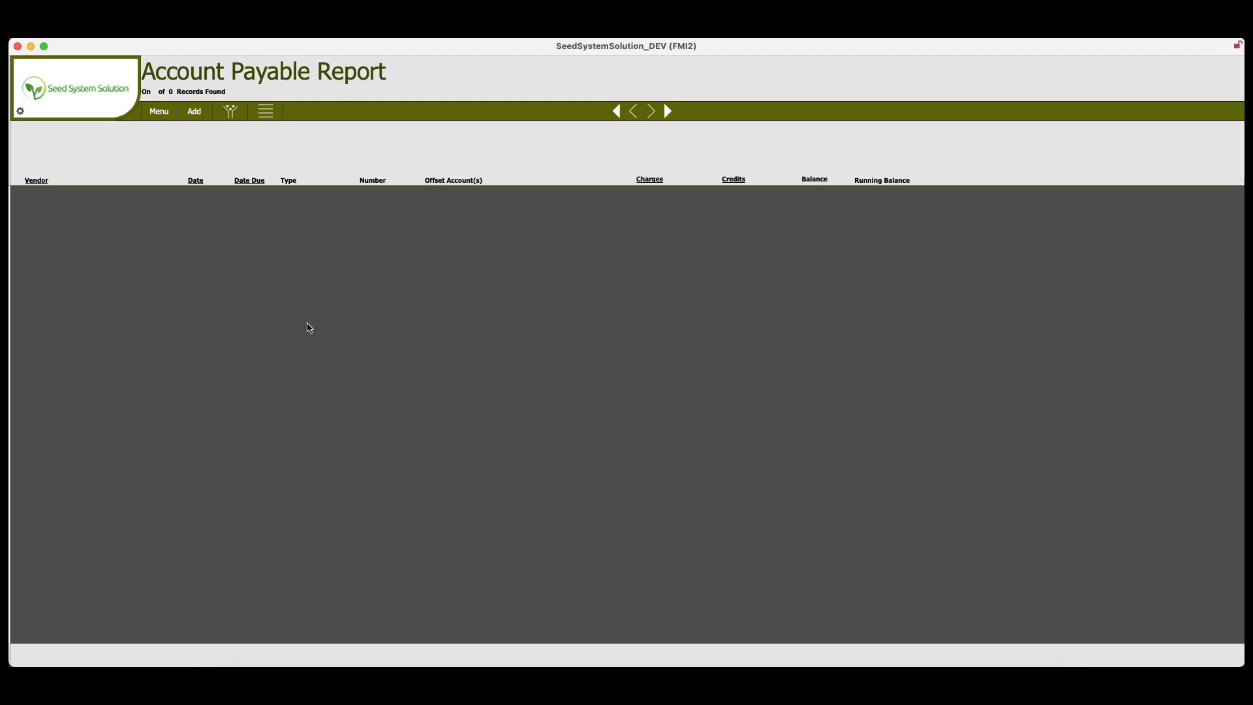
{"action": "scroll", "coordinate": [518, 521], "scroll_direction": "down", "scroll_amount": 1}
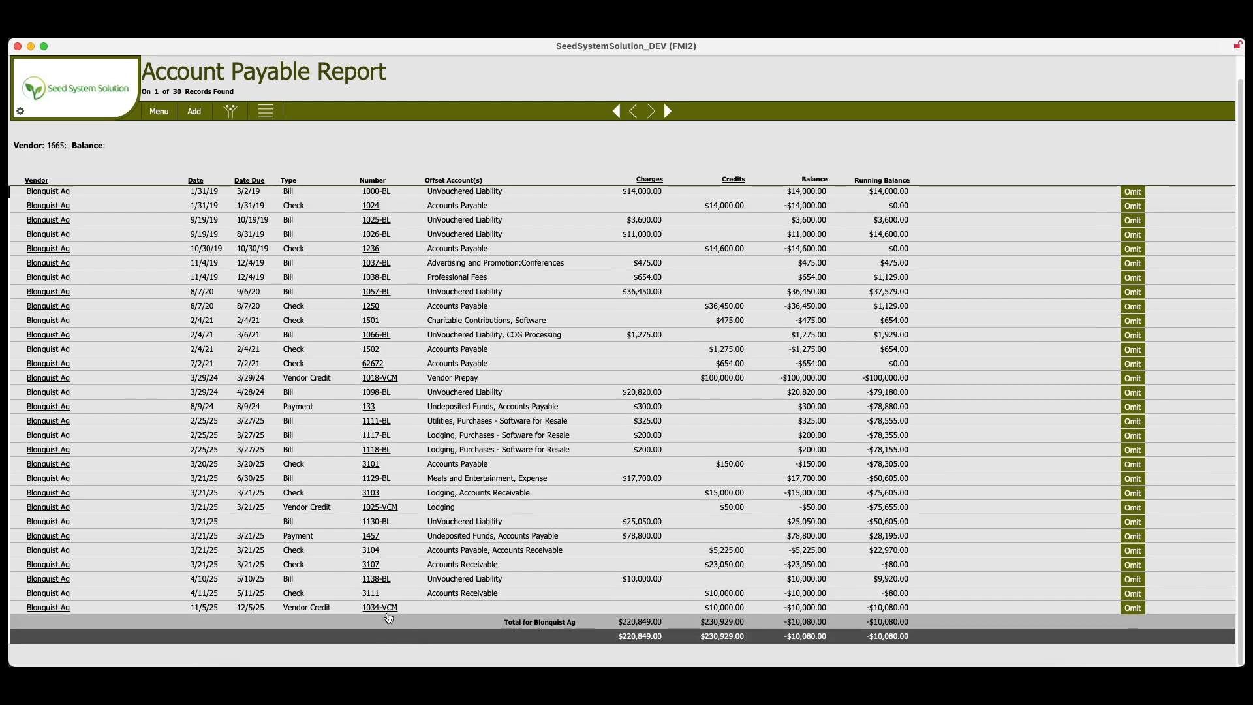
- Open the 11/5/25 vendor credit from the report, view its Apply Credit options, and close the credit
{"action": "left_click", "coordinate": [380, 612]}
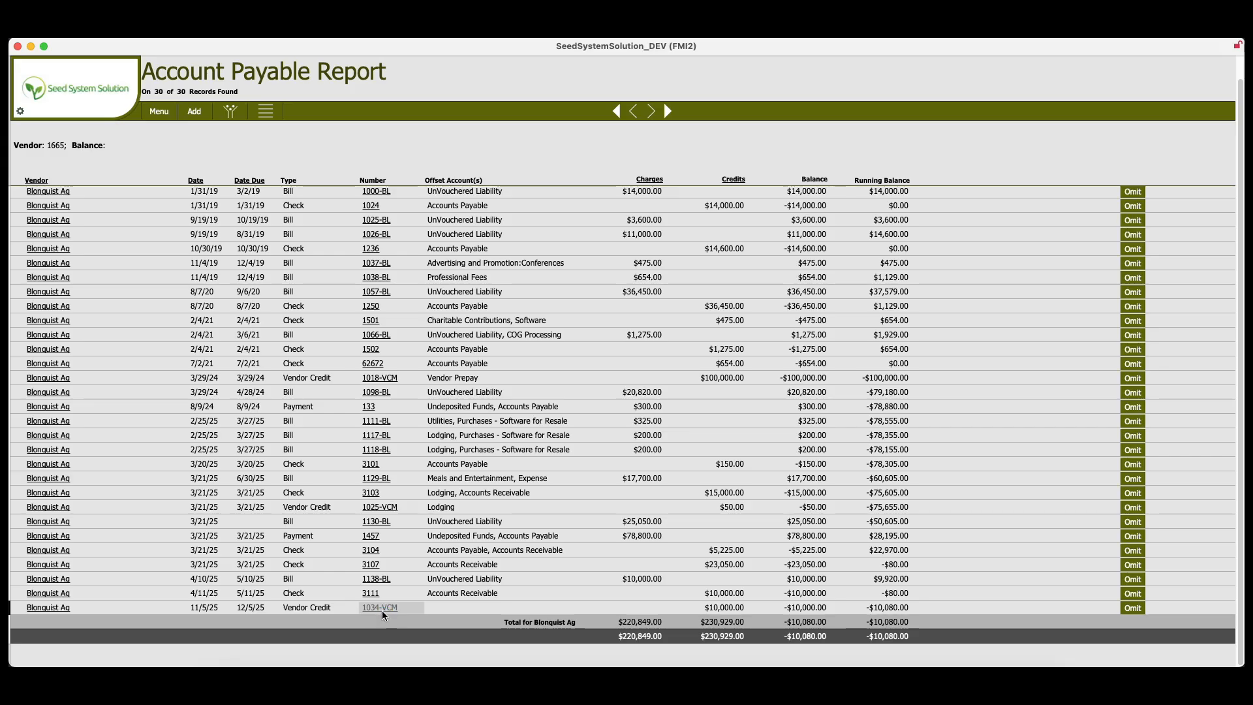
{"action": "left_click", "coordinate": [382, 612]}
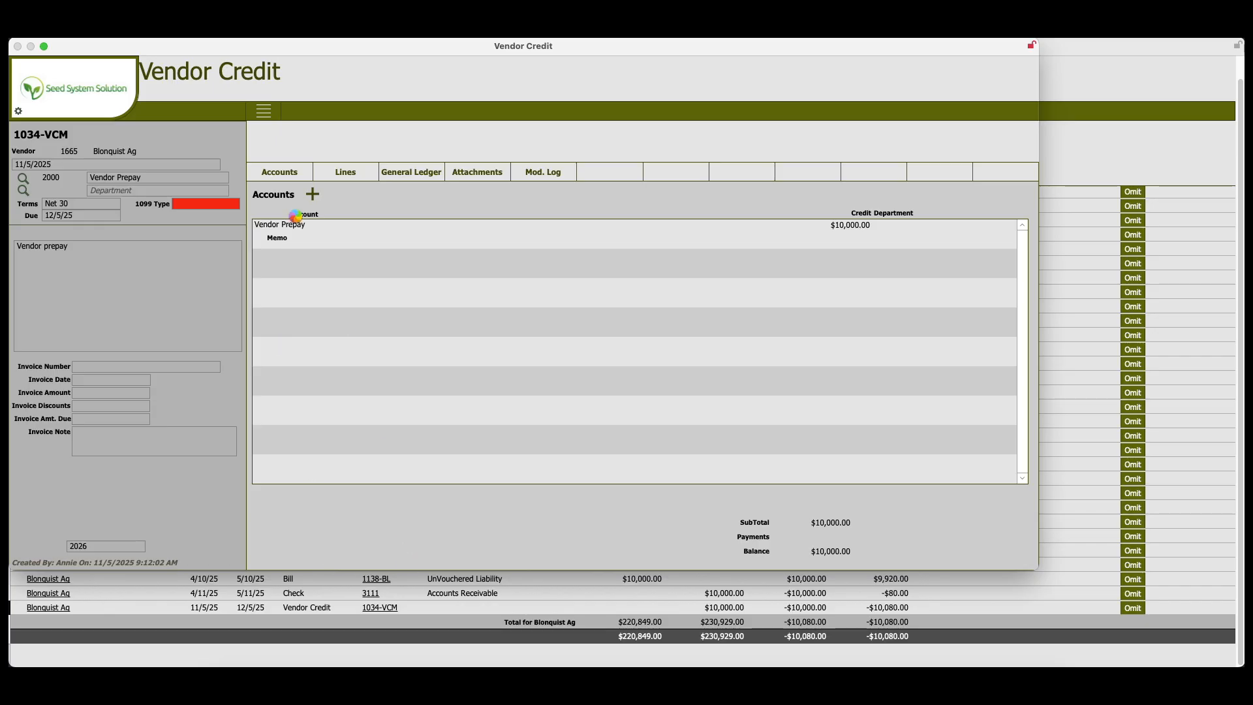
{"action": "left_click", "coordinate": [265, 114]}
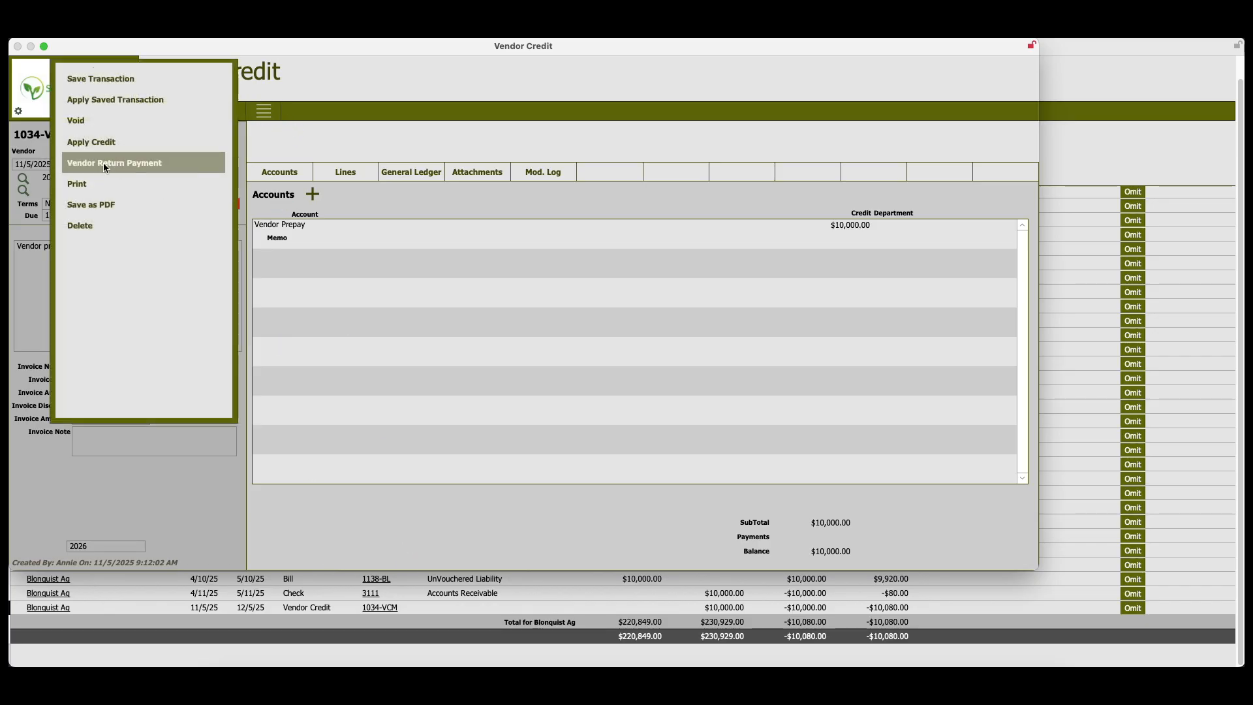
{"action": "left_click", "coordinate": [89, 145]}
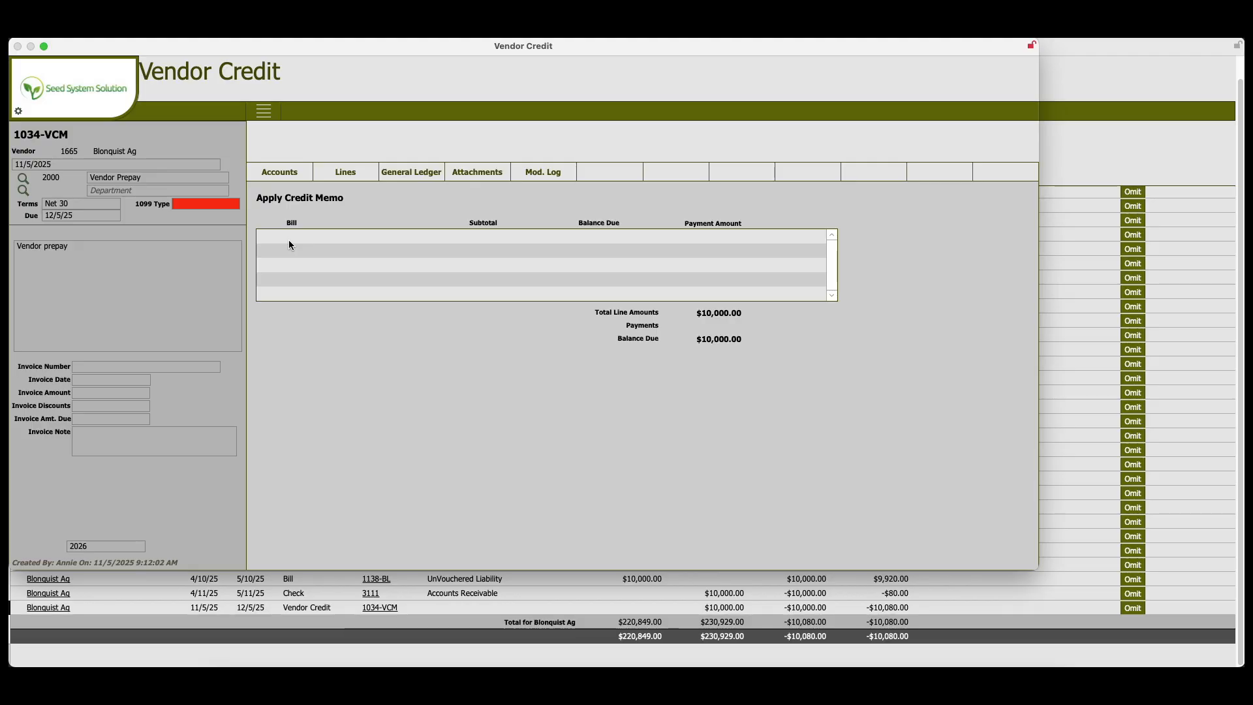
{"action": "key", "text": "super+w"}
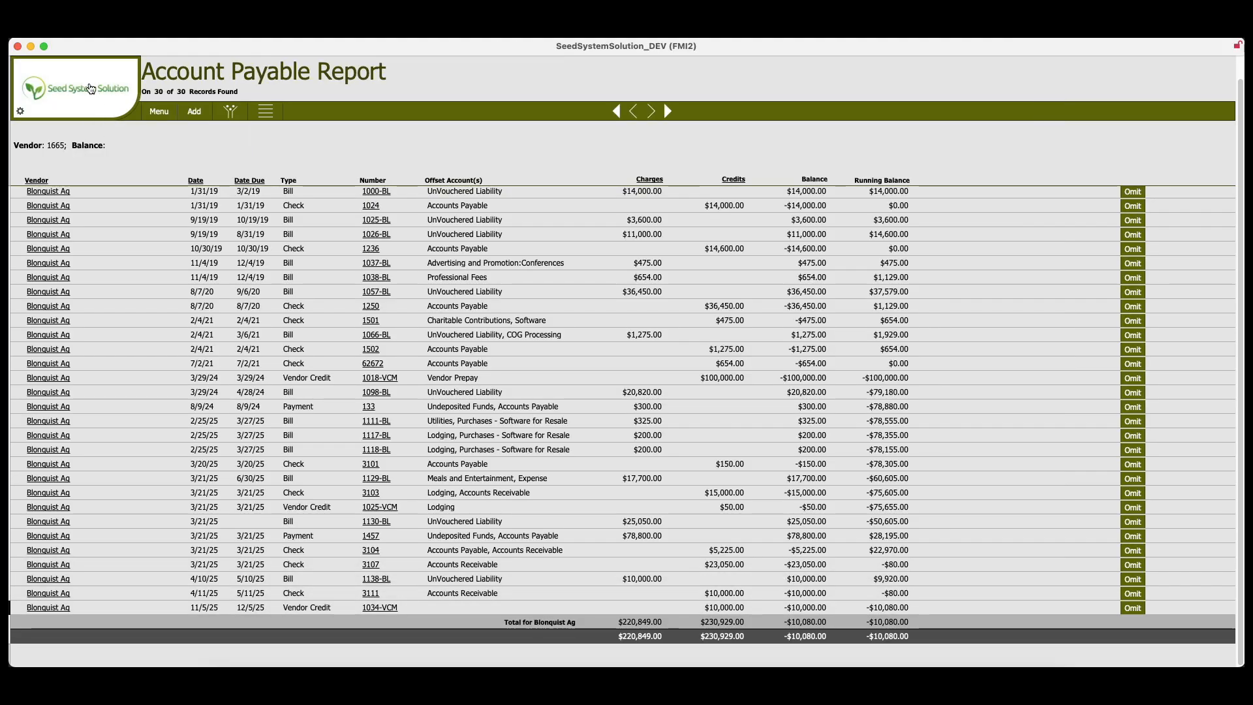